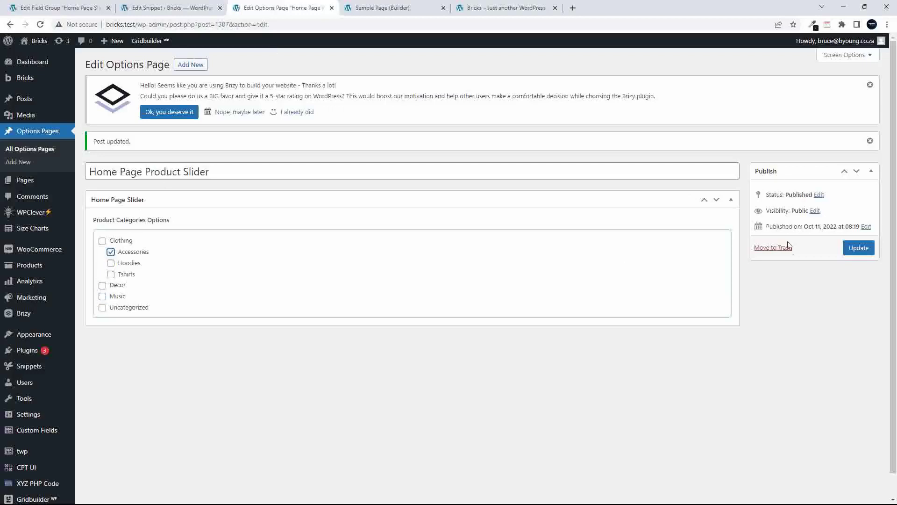
Step: Update the Home Page Product Slider options page with the Accessories category selected and reload the site's home page
{"action": "left_click", "coordinate": [859, 248]}
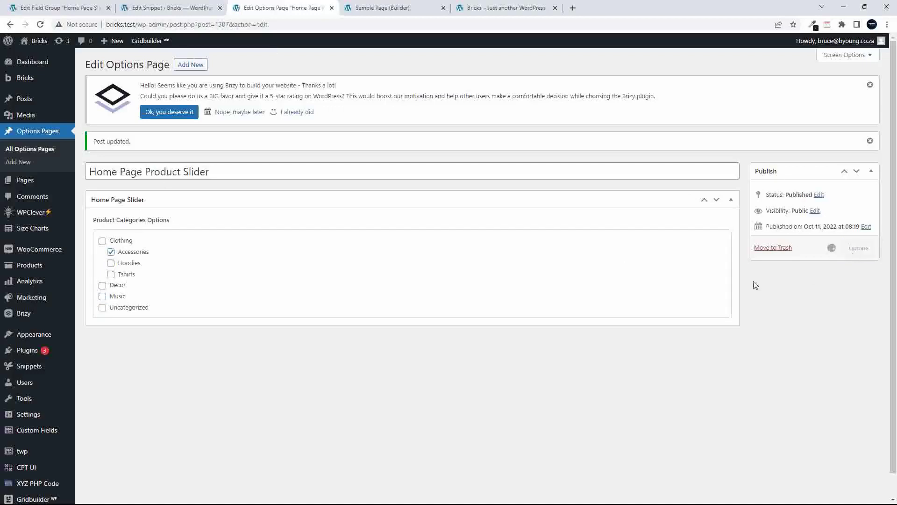
{"action": "left_click", "coordinate": [488, 8]}
{"action": "left_click", "coordinate": [40, 25]}
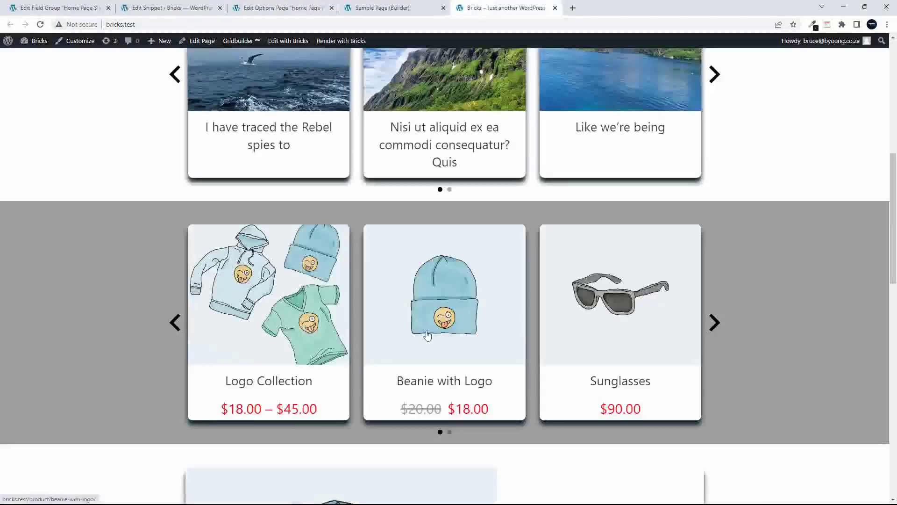
Step: Page back and forth through the home page product slider to check which products it shows
{"action": "left_click", "coordinate": [715, 323]}
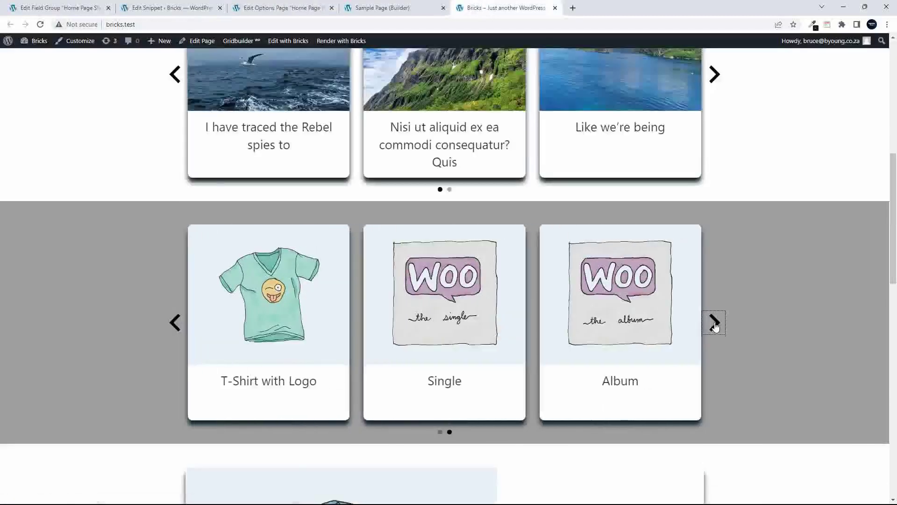
{"action": "left_click", "coordinate": [175, 323]}
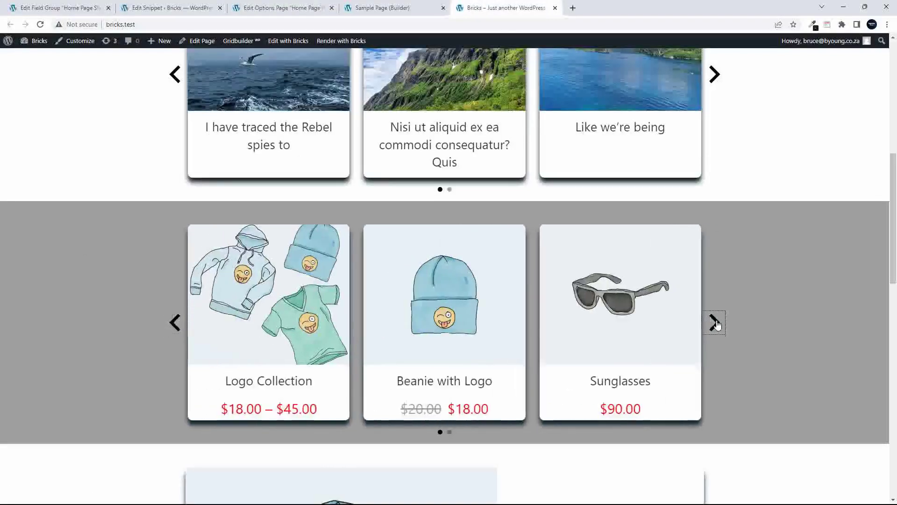
{"action": "left_click", "coordinate": [715, 322]}
{"action": "left_click", "coordinate": [176, 328]}
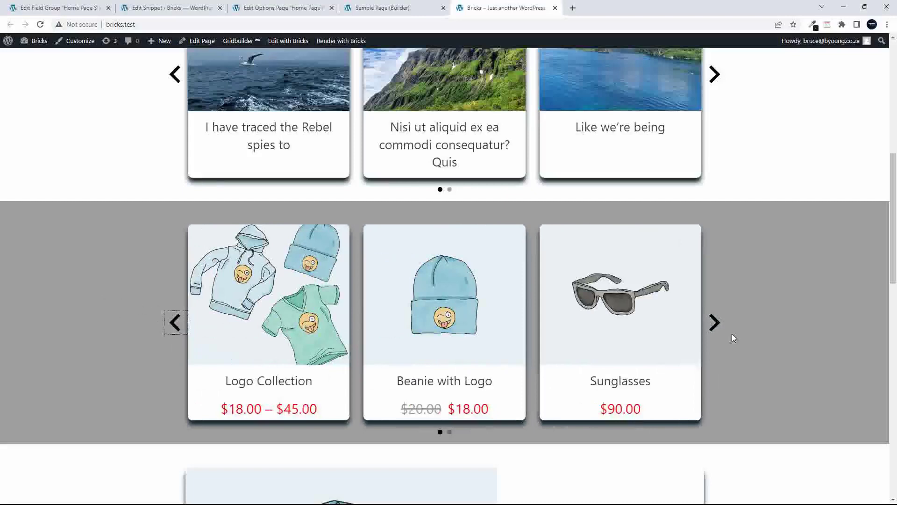
{"action": "left_click", "coordinate": [714, 322]}
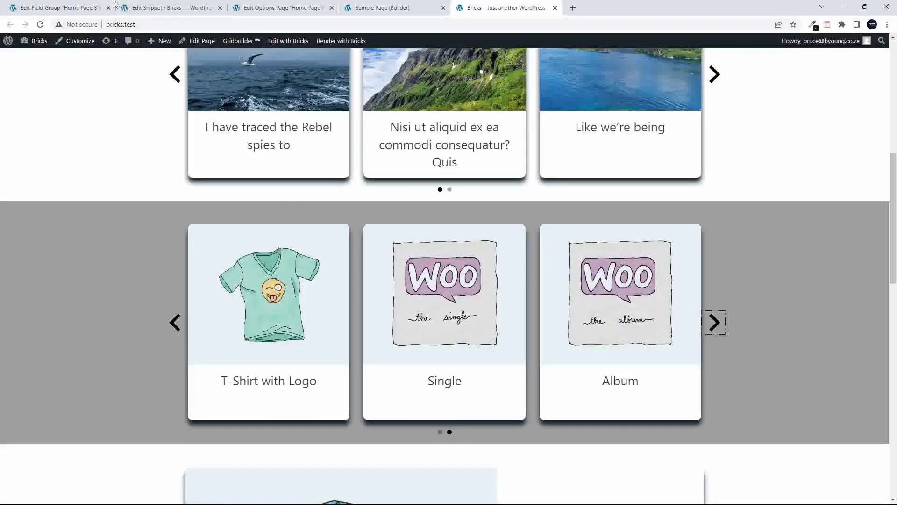
Step: Leave the Home Page Slider field group and open the list of all options pages
{"action": "left_click", "coordinate": [59, 10]}
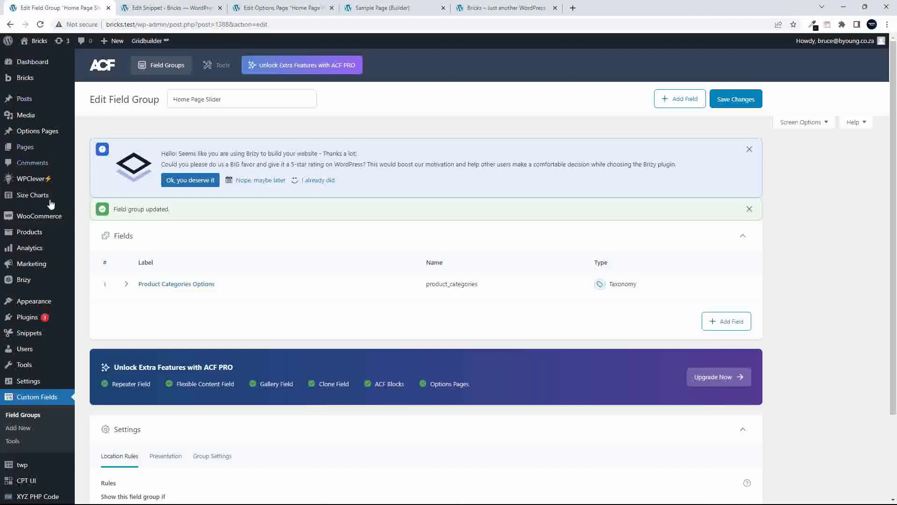
{"action": "mouse_move", "coordinate": [43, 271]}
{"action": "left_click", "coordinate": [34, 135]}
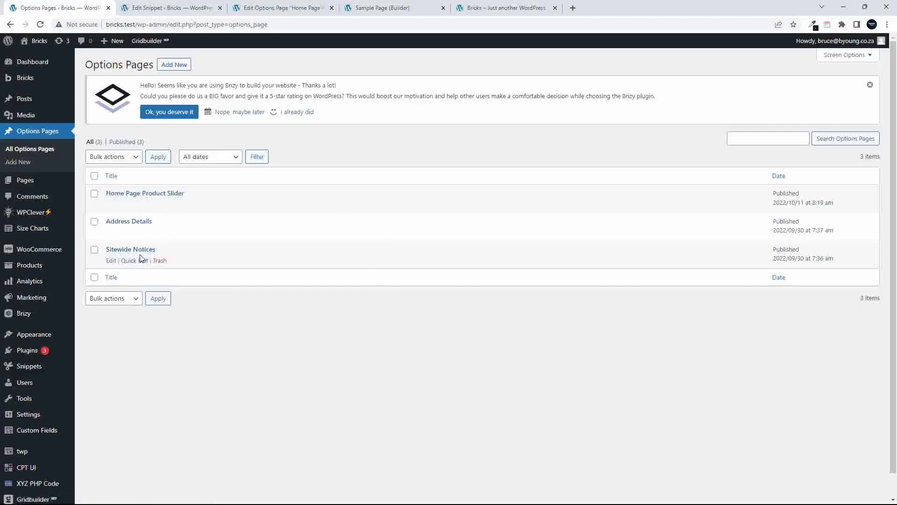
Step: Permanently delete the Homepage Slider code snippet from the snippets list
{"action": "left_click", "coordinate": [193, 7]}
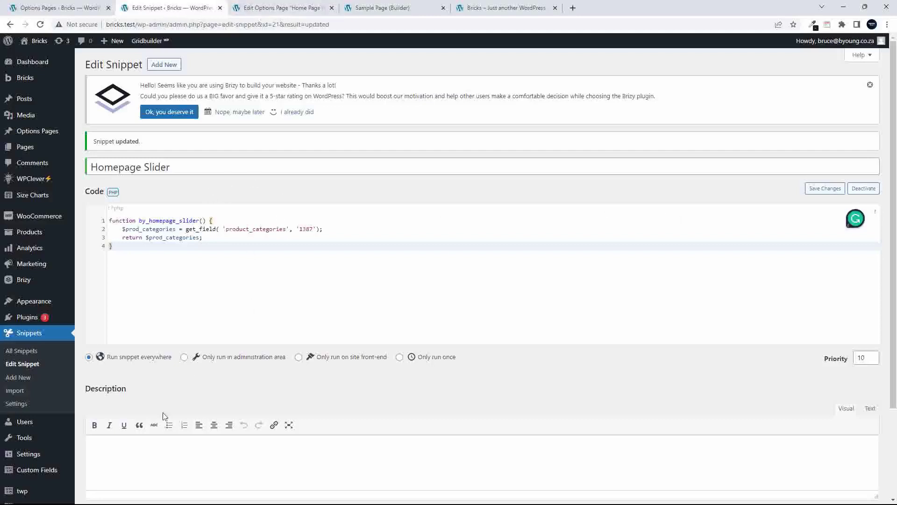
{"action": "left_click", "coordinate": [26, 353]}
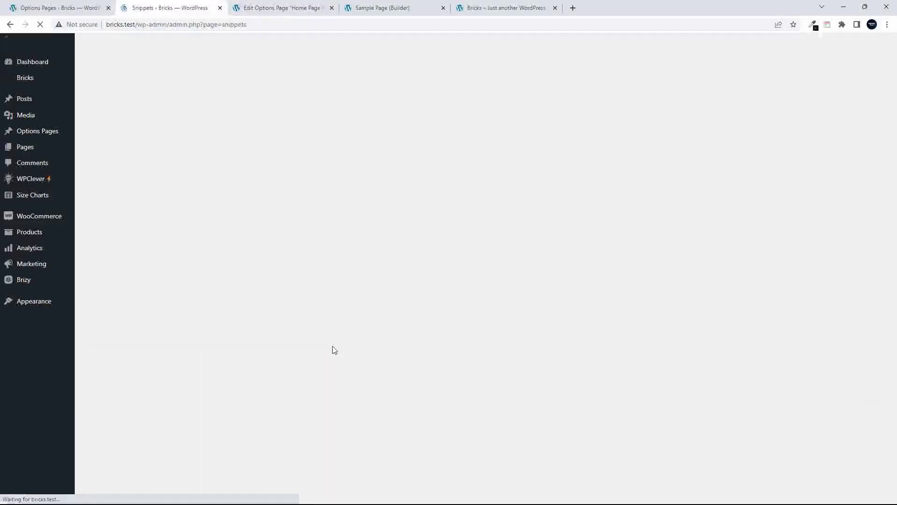
{"action": "scroll", "coordinate": [324, 355], "scroll_direction": "down", "scroll_amount": 10}
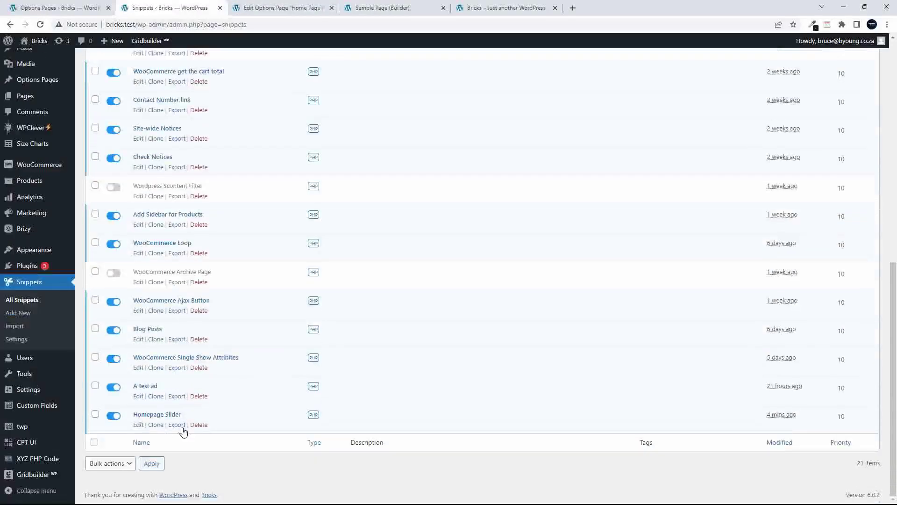
{"action": "left_click", "coordinate": [199, 425]}
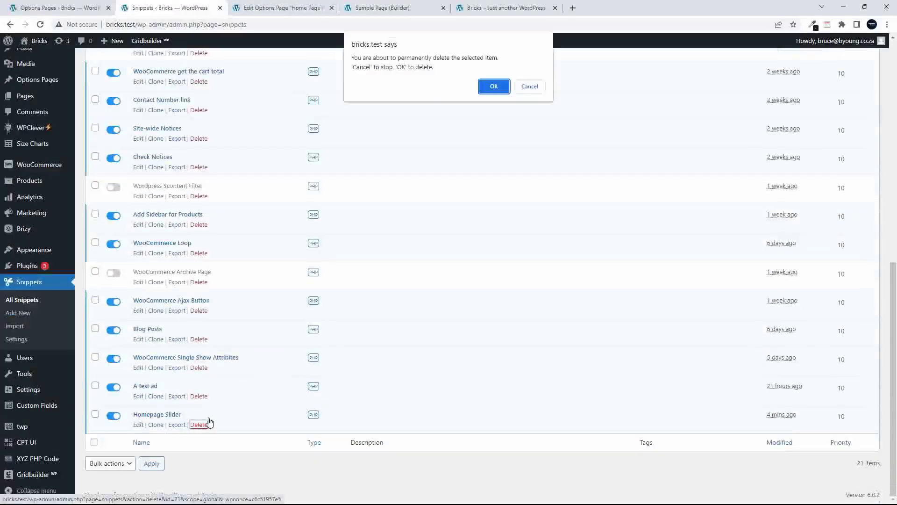
{"action": "left_click", "coordinate": [496, 89]}
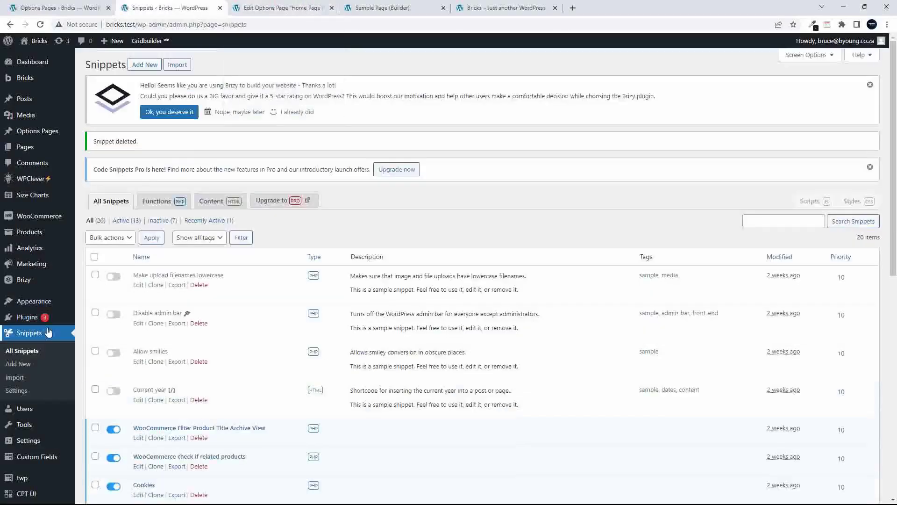
Step: Move the Home Page Slider field group and the Home Page Product Slider options page to the trash
{"action": "left_click", "coordinate": [32, 457]}
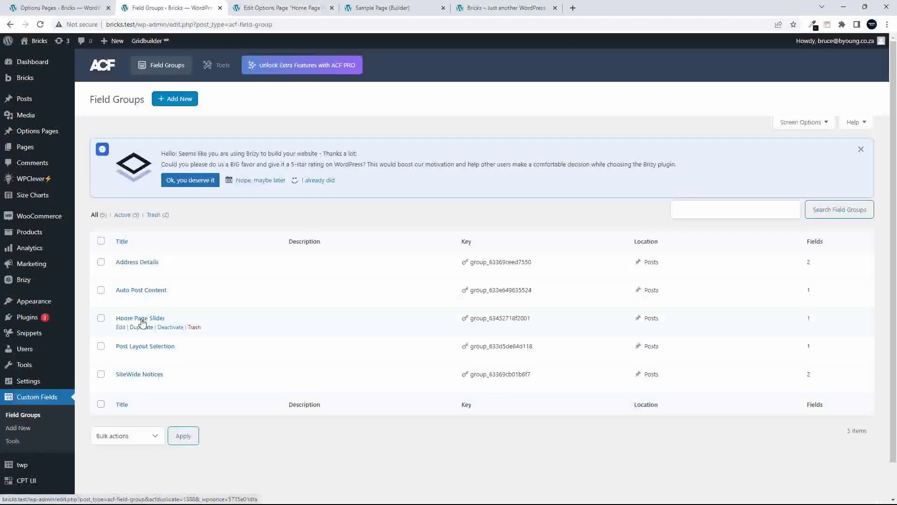
{"action": "left_click", "coordinate": [195, 329]}
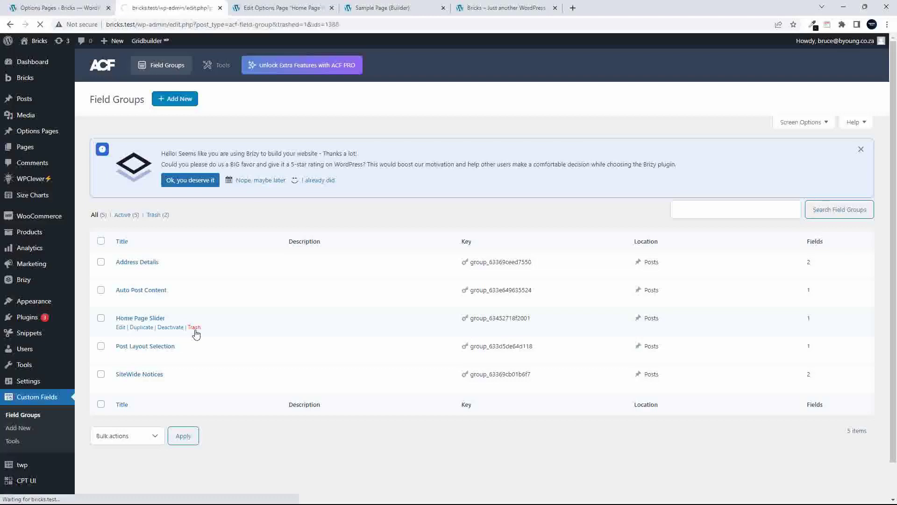
{"action": "mouse_move", "coordinate": [46, 131]}
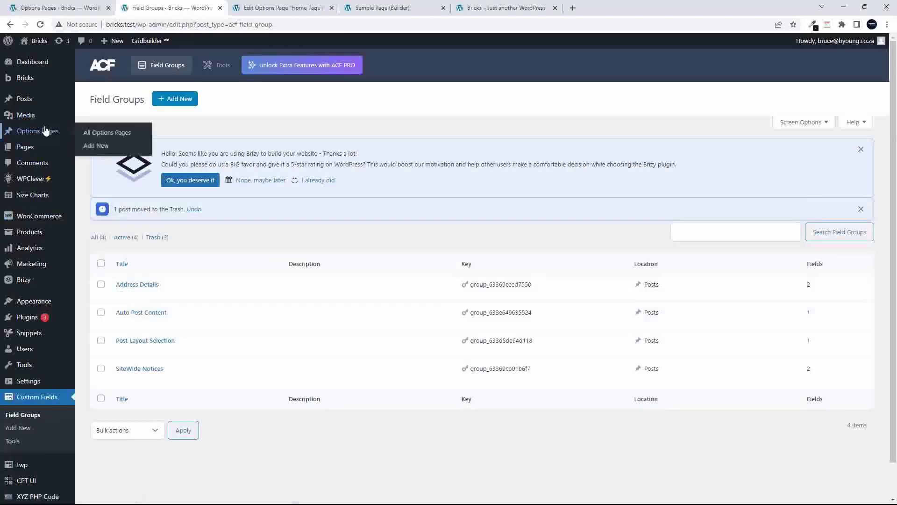
{"action": "mouse_move", "coordinate": [63, 190]}
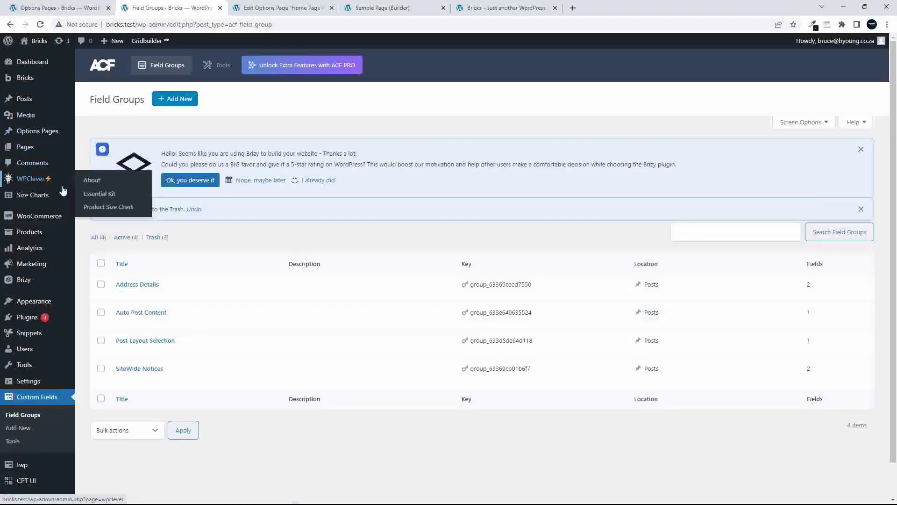
{"action": "left_click", "coordinate": [32, 135]}
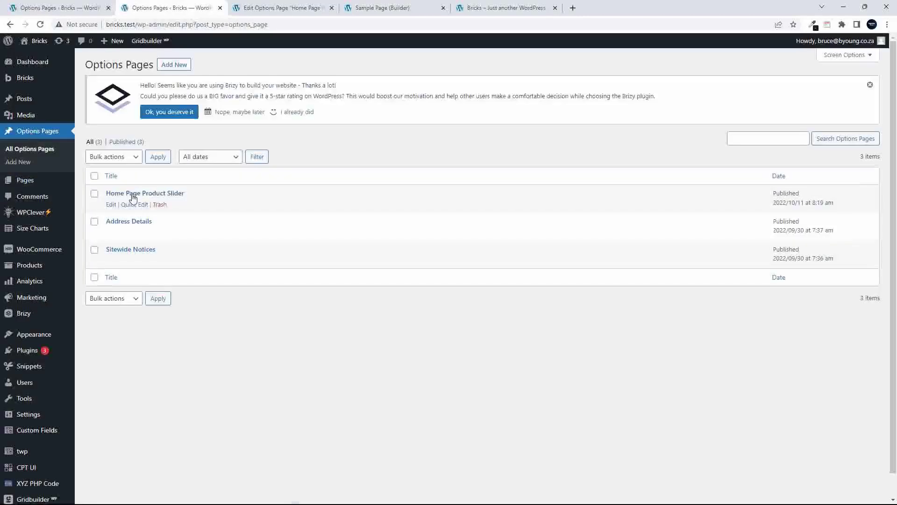
{"action": "left_click", "coordinate": [160, 205]}
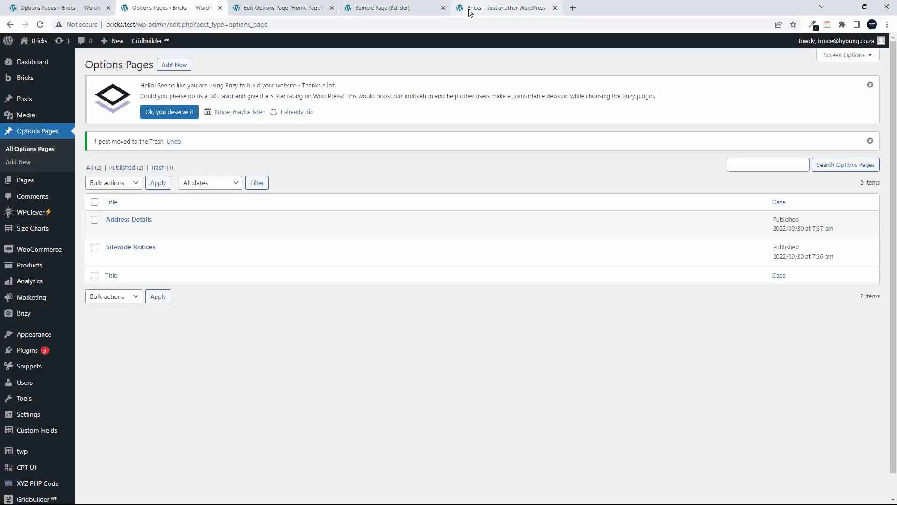
Step: Remove the product categories taxonomy query from Slide 1's query loop in the builder, save, and reload the home page
{"action": "left_click", "coordinate": [387, 11]}
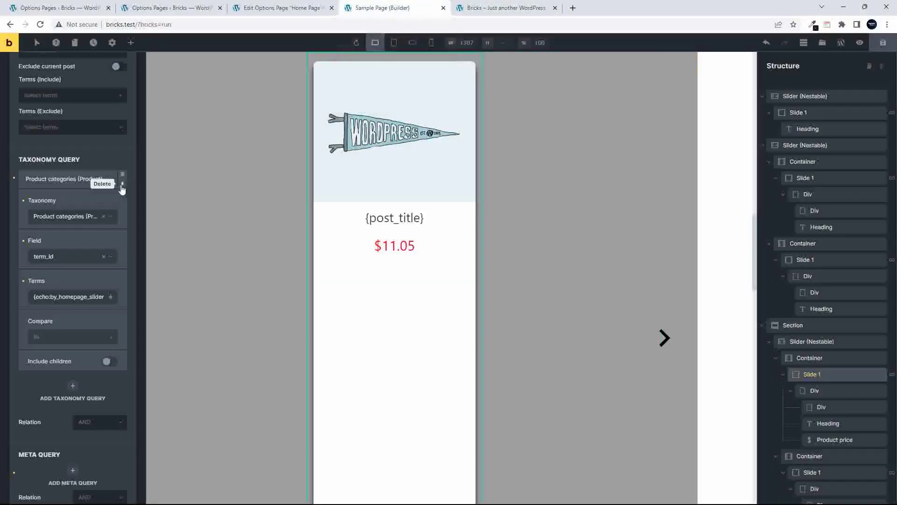
{"action": "left_click", "coordinate": [123, 186]}
{"action": "left_click", "coordinate": [120, 186]}
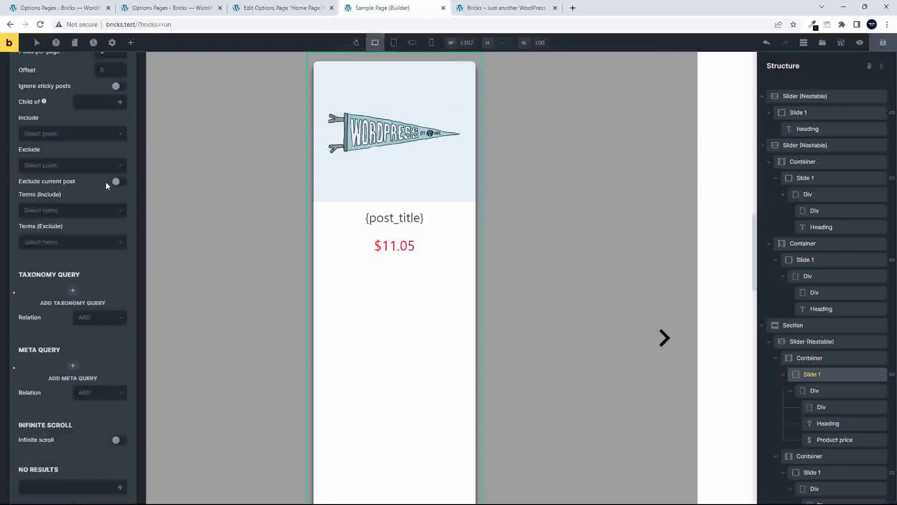
{"action": "left_click", "coordinate": [886, 47]}
{"action": "left_click", "coordinate": [496, 8]}
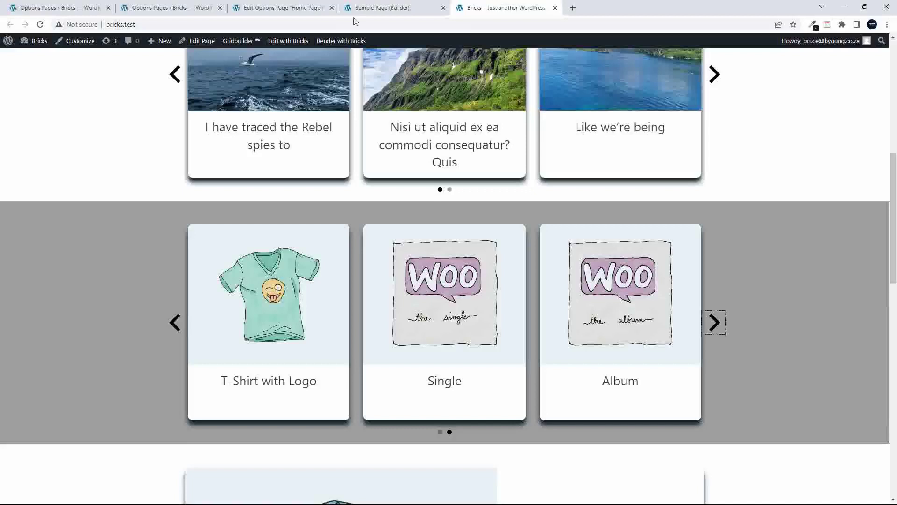
{"action": "left_click", "coordinate": [41, 25]}
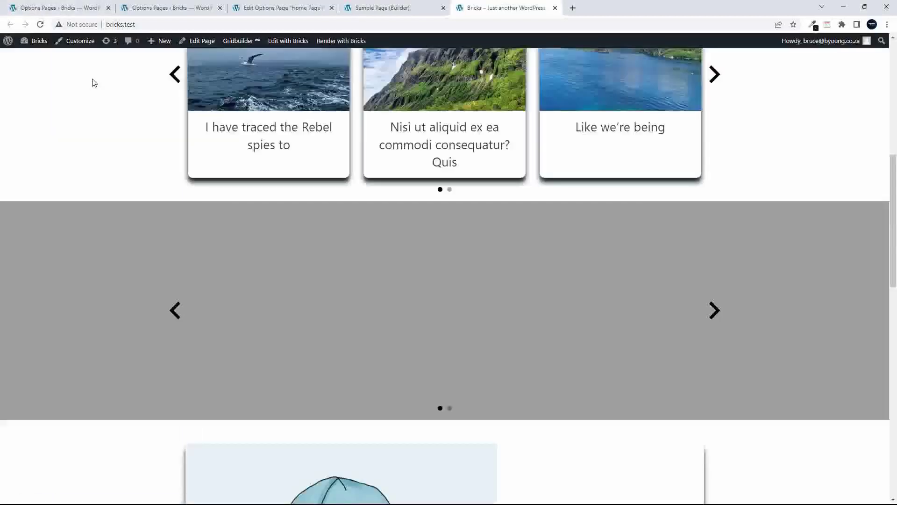
Step: Review Slide 1's query loop settings in the builder and check the product slider on the reloaded home page
{"action": "left_click", "coordinate": [396, 8]}
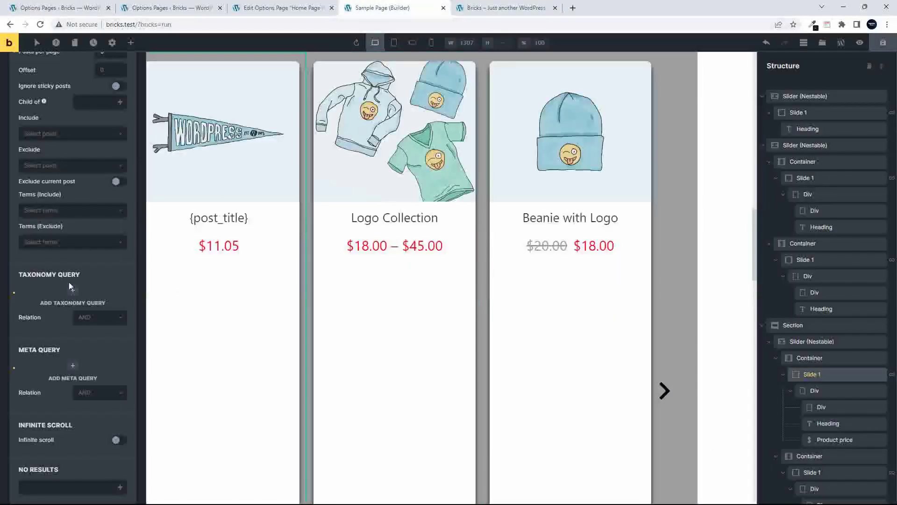
{"action": "scroll", "coordinate": [91, 349], "scroll_direction": "up", "scroll_amount": 3}
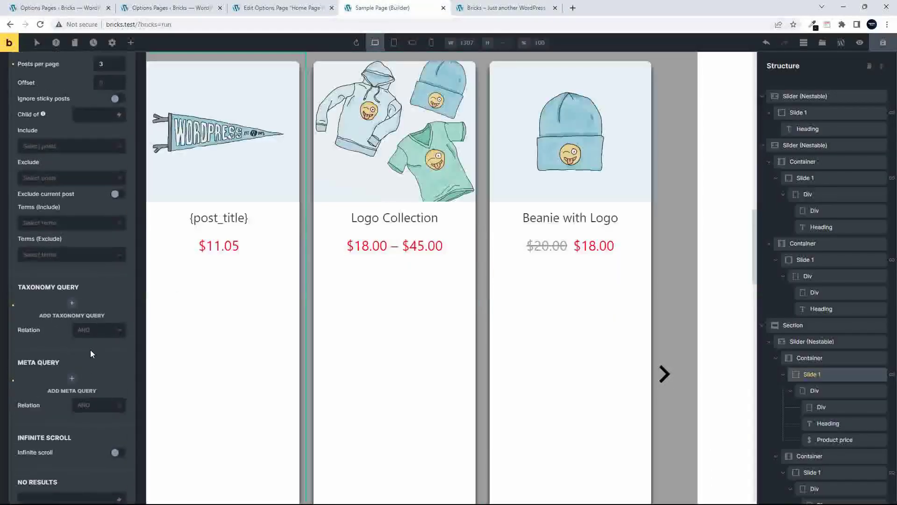
{"action": "scroll", "coordinate": [90, 353], "scroll_direction": "up", "scroll_amount": 1}
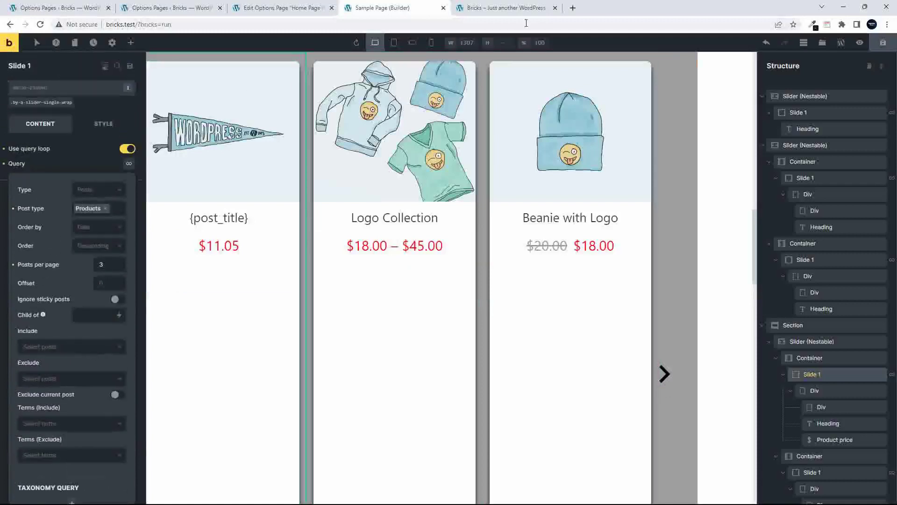
{"action": "left_click", "coordinate": [500, 8]}
{"action": "left_click", "coordinate": [40, 24]}
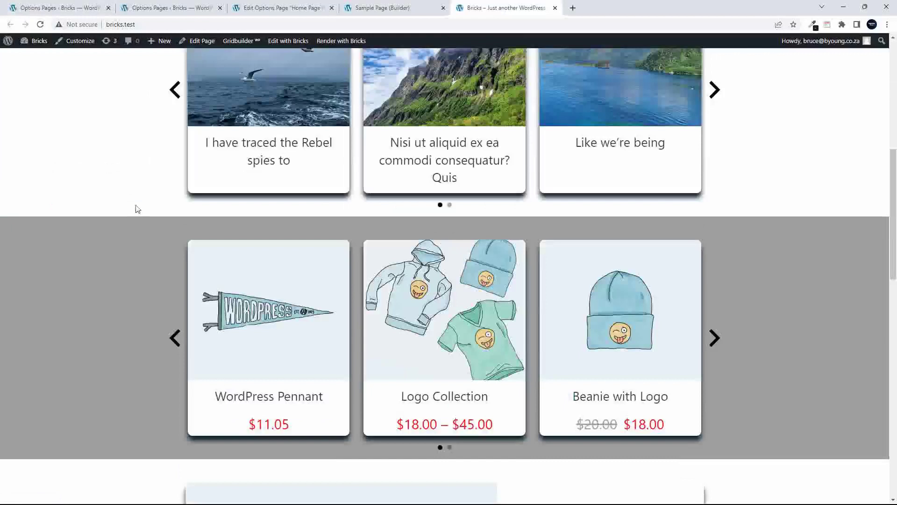
{"action": "left_click", "coordinate": [713, 340]}
{"action": "left_click", "coordinate": [714, 341]}
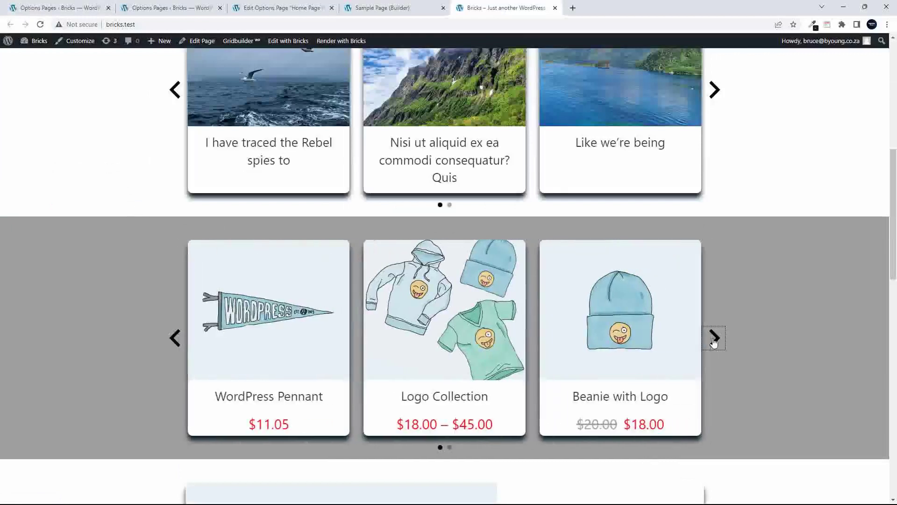
{"action": "scroll", "coordinate": [369, 365], "scroll_direction": "up", "scroll_amount": 1}
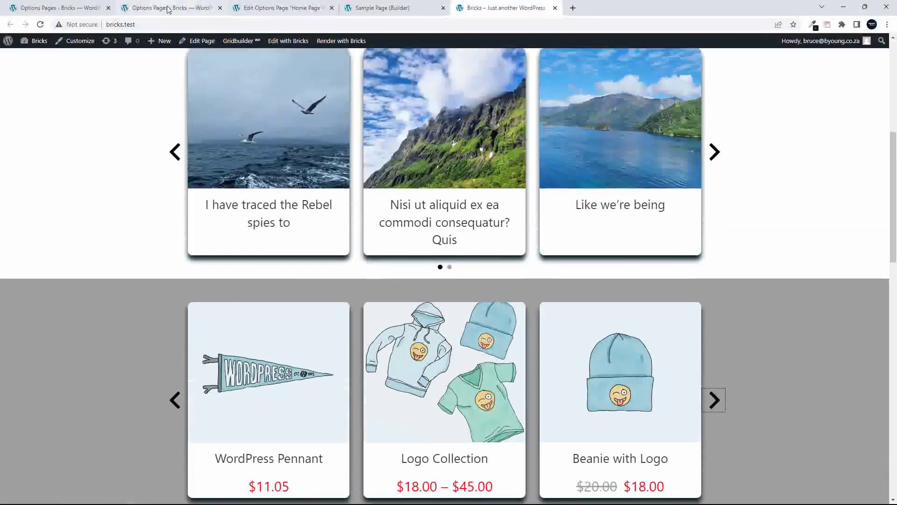
Step: Publish a new options page titled Homepage Sliders and retitle it Homepage Sliders New
{"action": "left_click", "coordinate": [171, 8]}
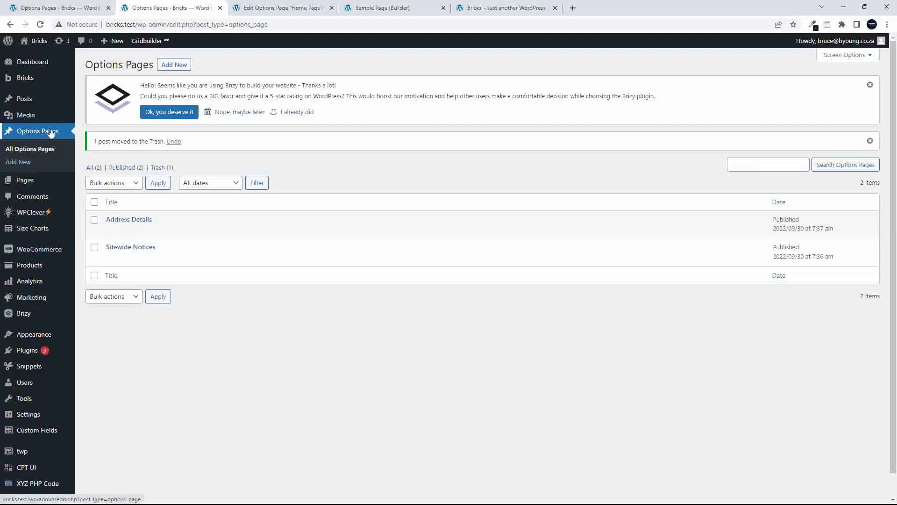
{"action": "left_click", "coordinate": [175, 66]}
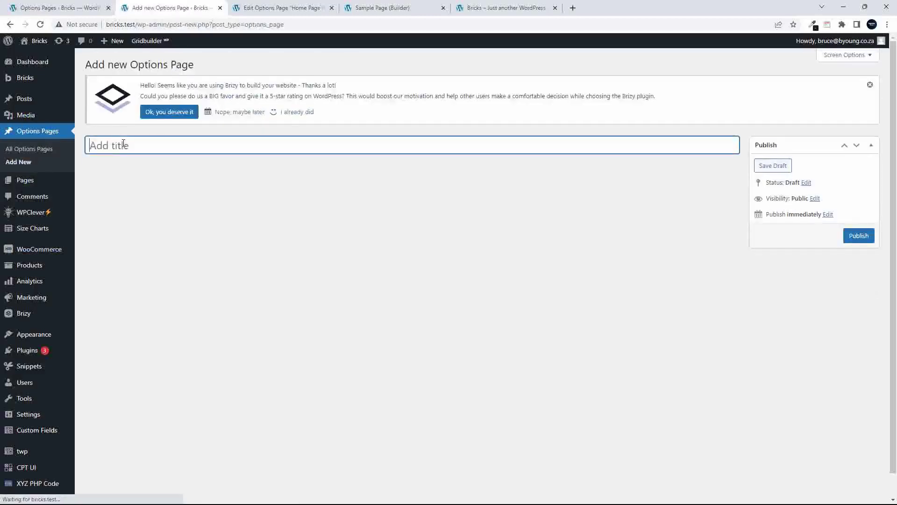
{"action": "type", "text": "Home P"}
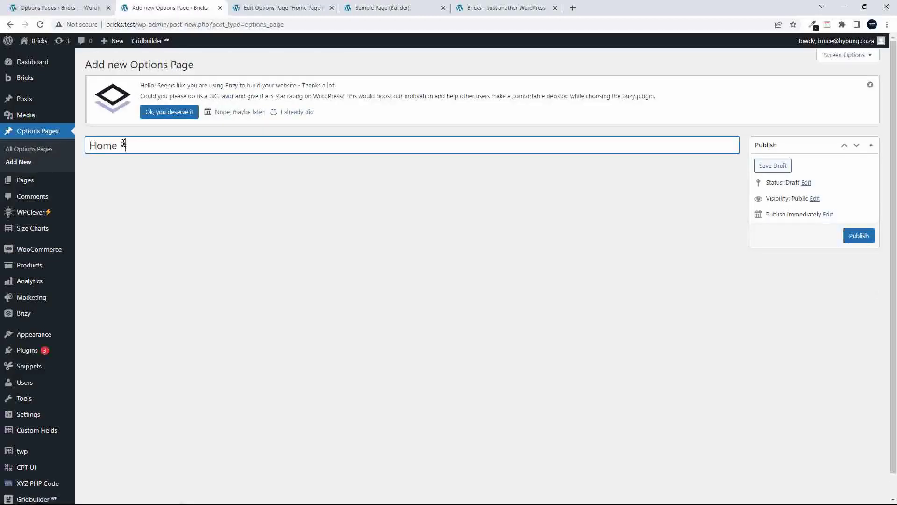
{"action": "type", "text": "page"}
{"action": "left_click", "coordinate": [861, 236]}
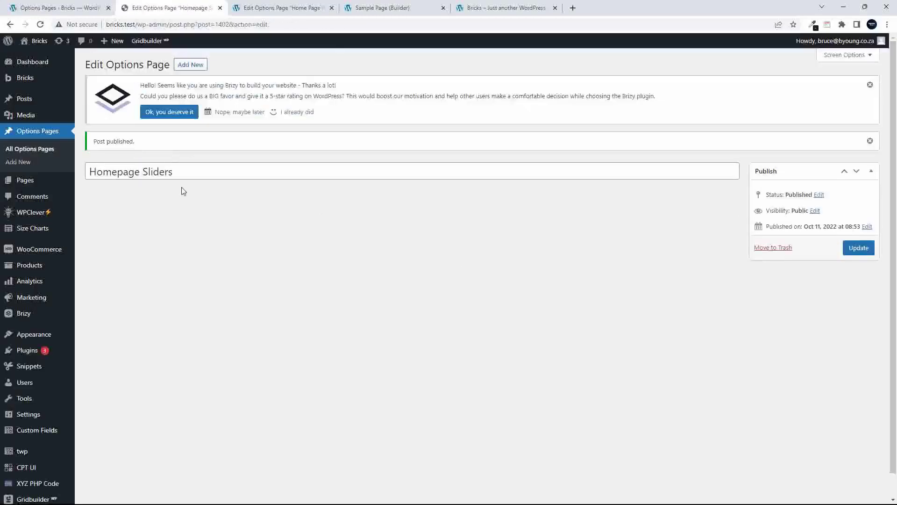
{"action": "left_click", "coordinate": [185, 173]}
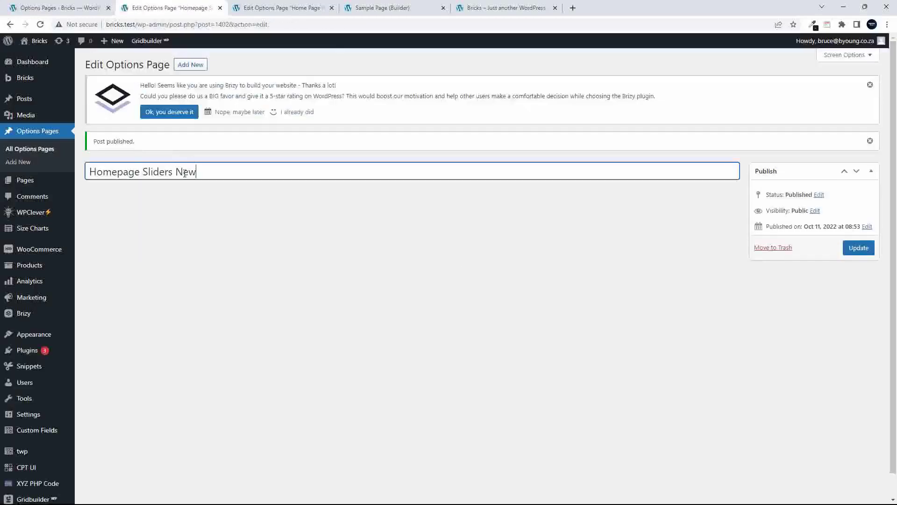
{"action": "left_click", "coordinate": [864, 250]}
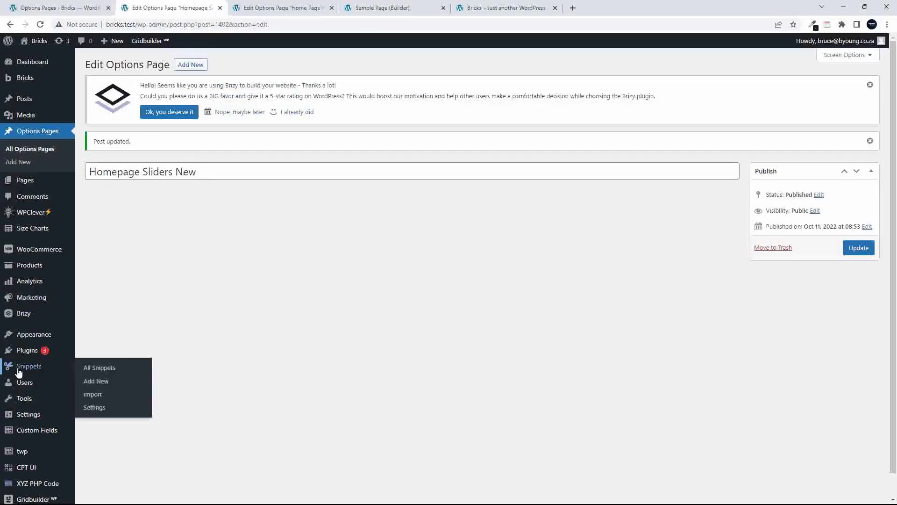
Step: Create a new custom field group titled HomePage Sliders New and save it
{"action": "left_click", "coordinate": [37, 434]}
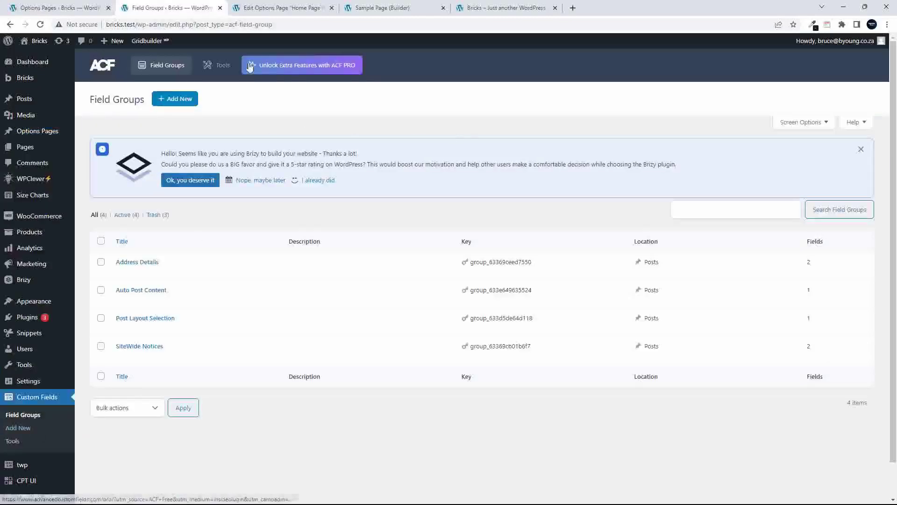
{"action": "left_click", "coordinate": [182, 101]}
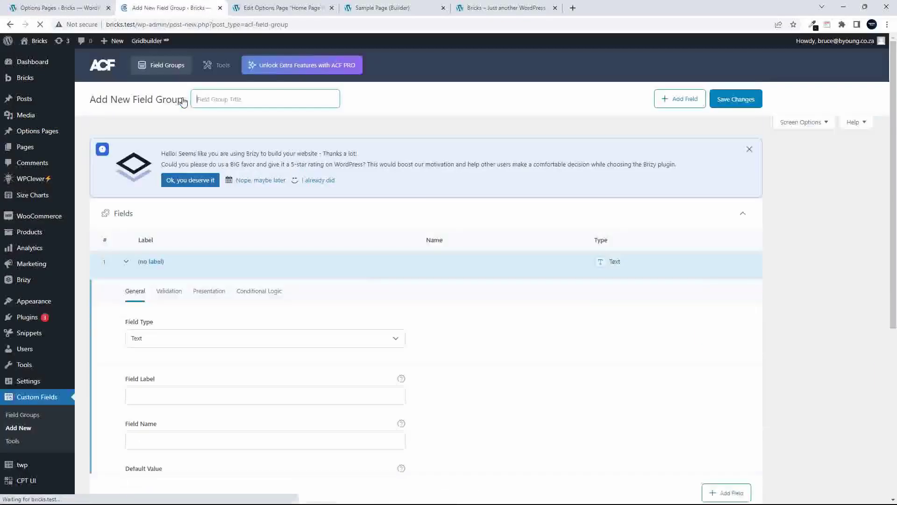
{"action": "left_click", "coordinate": [747, 149]}
{"action": "left_click", "coordinate": [249, 100]}
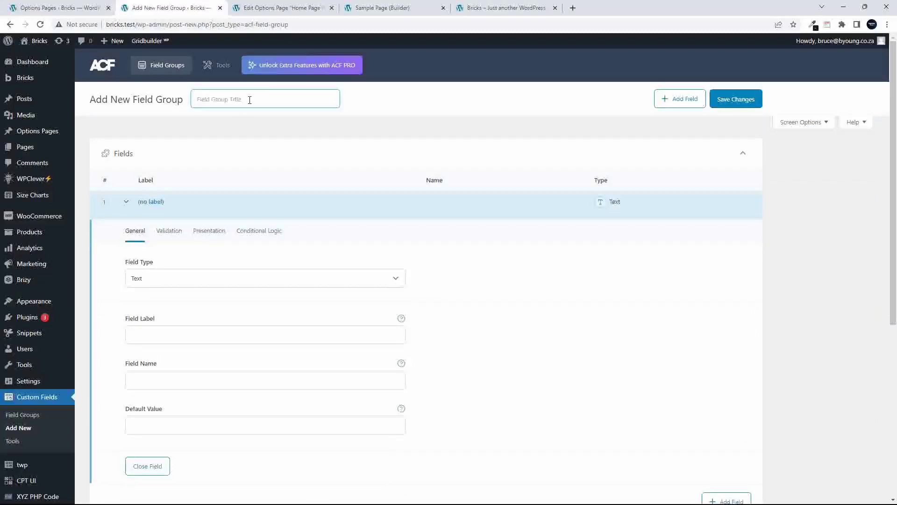
{"action": "type", "text": "HO"}
{"action": "left_click", "coordinate": [757, 96]}
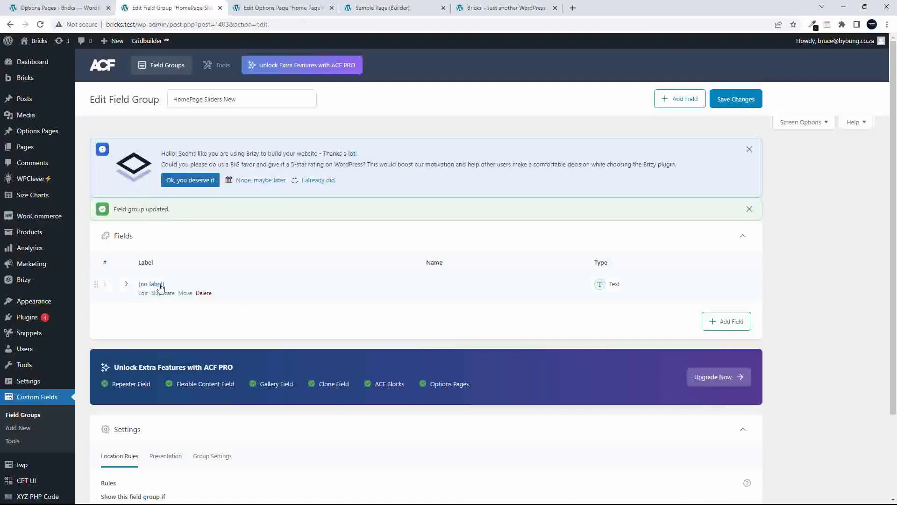
Step: Make the group's unlabelled field a Taxonomy field labelled New Product Categories, with the field name new_product_categories
{"action": "left_click", "coordinate": [157, 285]}
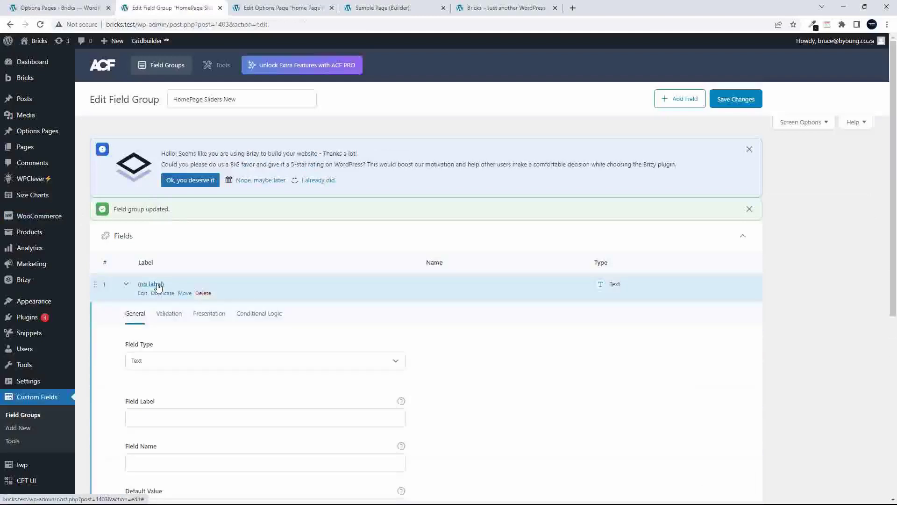
{"action": "scroll", "coordinate": [294, 317], "scroll_direction": "down", "scroll_amount": 4}
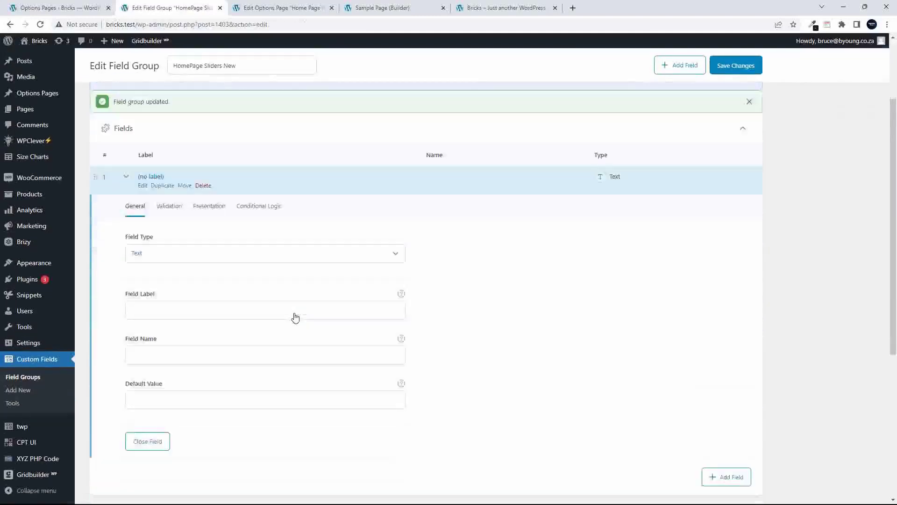
{"action": "left_click", "coordinate": [169, 190]}
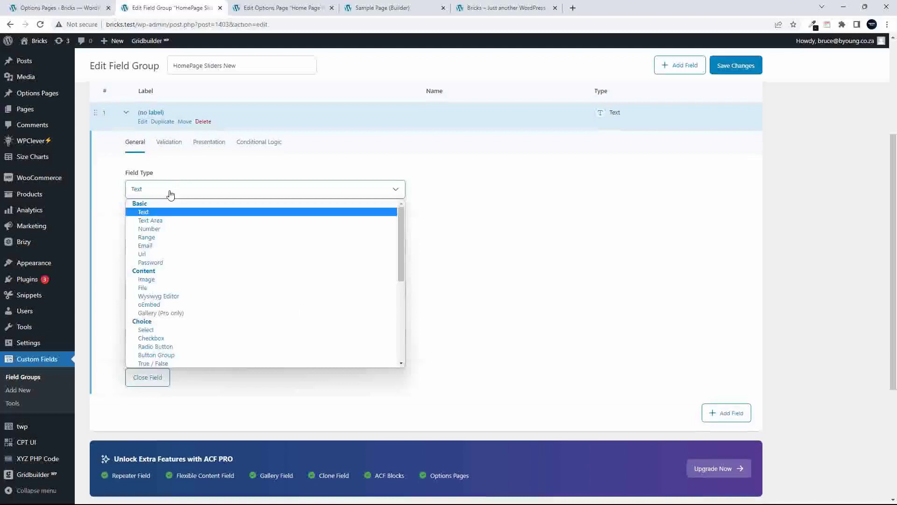
{"action": "scroll", "coordinate": [223, 244], "scroll_direction": "down", "scroll_amount": 5}
{"action": "scroll", "coordinate": [221, 244], "scroll_direction": "up", "scroll_amount": 1}
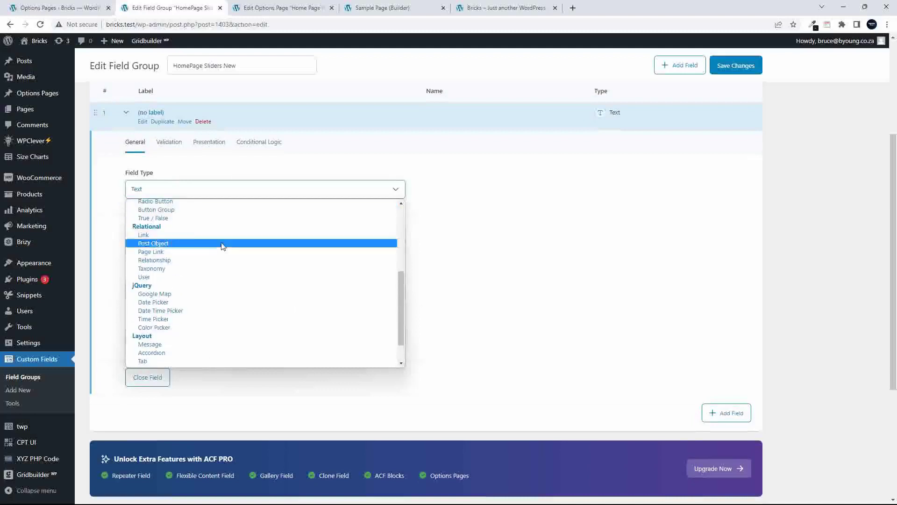
{"action": "left_click", "coordinate": [162, 270]}
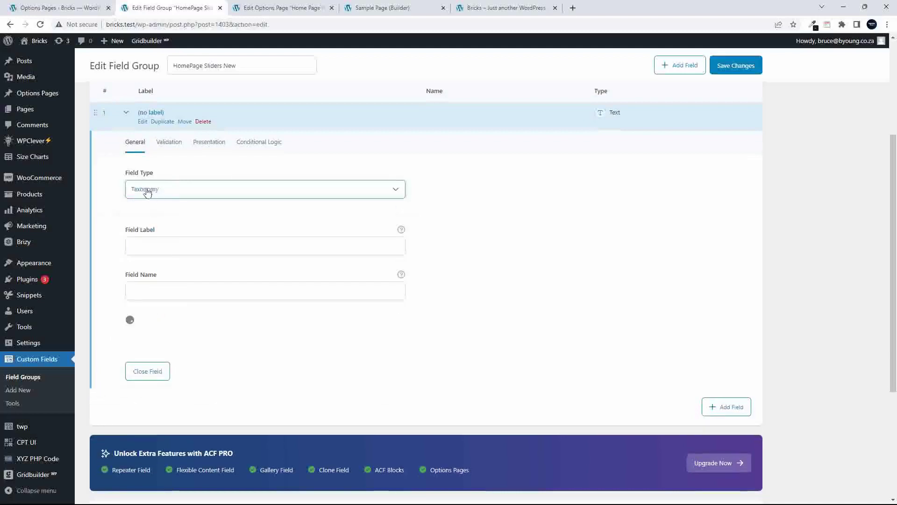
{"action": "left_click", "coordinate": [162, 242]}
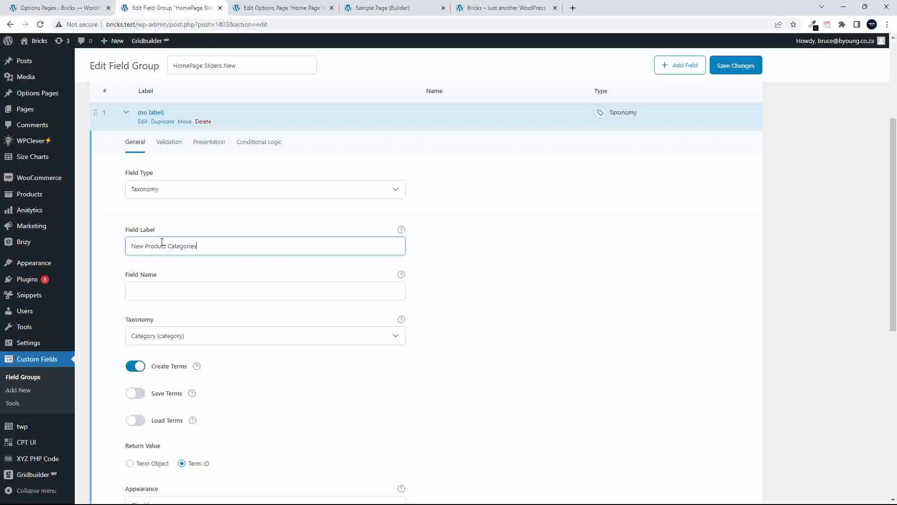
{"action": "left_click", "coordinate": [154, 293]}
Step: Turn off Create Terms, turn on Save Terms and Load Terms for the taxonomy field, and save the field group
{"action": "scroll", "coordinate": [286, 364], "scroll_direction": "down", "scroll_amount": 2}
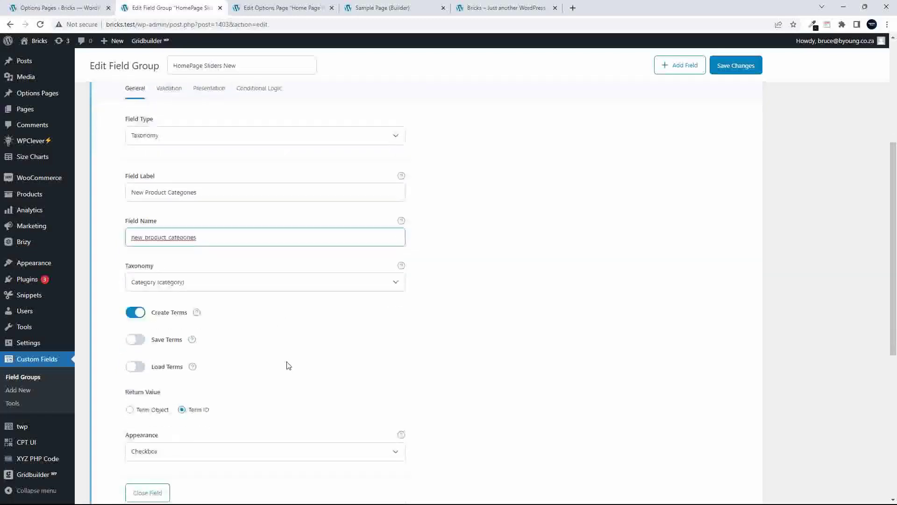
{"action": "left_click", "coordinate": [136, 289]}
{"action": "left_click", "coordinate": [135, 317]}
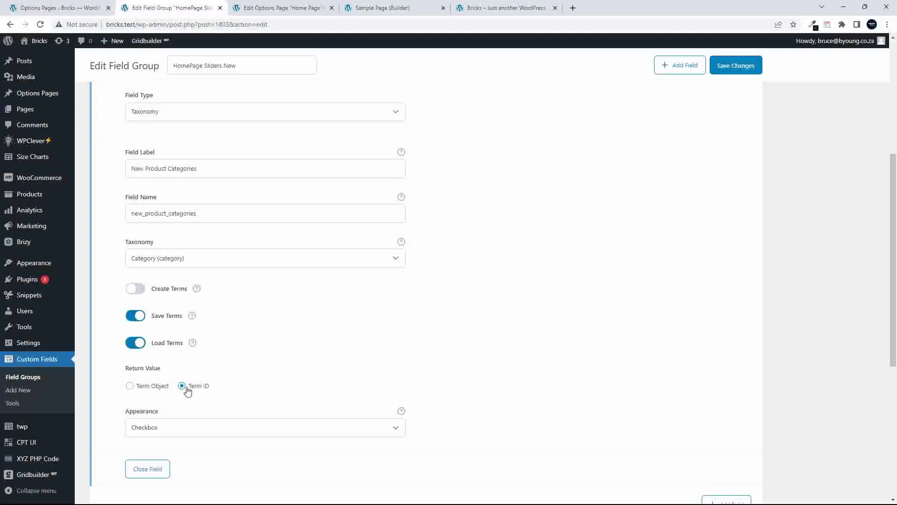
{"action": "left_click", "coordinate": [749, 70]}
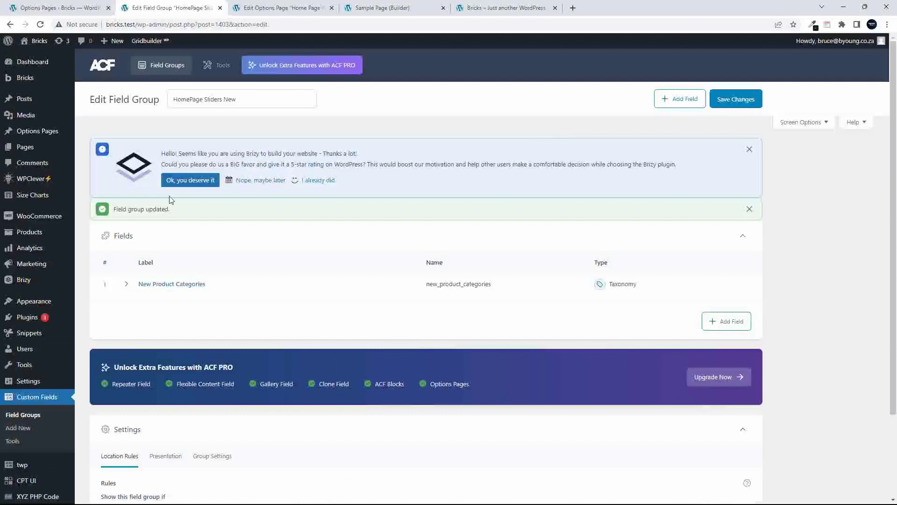
Step: Set the field group's location rule to Post is equal to Homepage Sliders New, and save the changes
{"action": "mouse_move", "coordinate": [40, 136]}
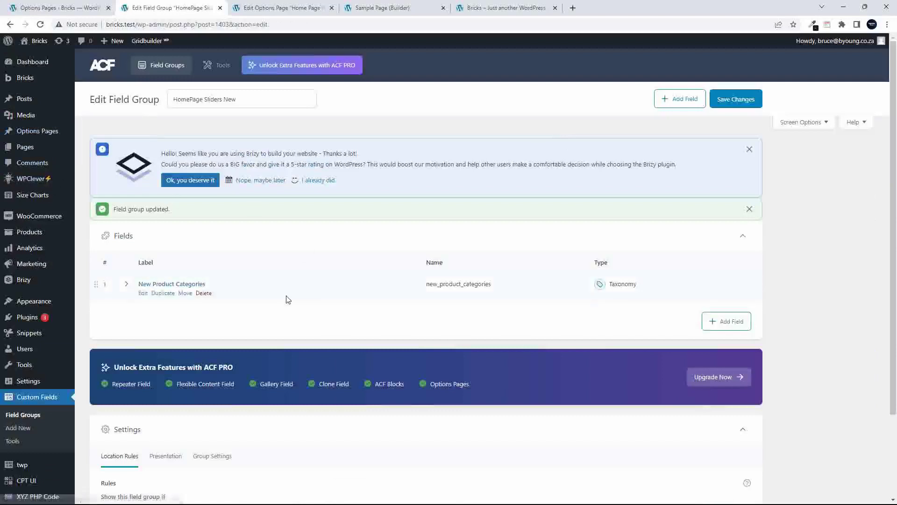
{"action": "scroll", "coordinate": [285, 282], "scroll_direction": "down", "scroll_amount": 3}
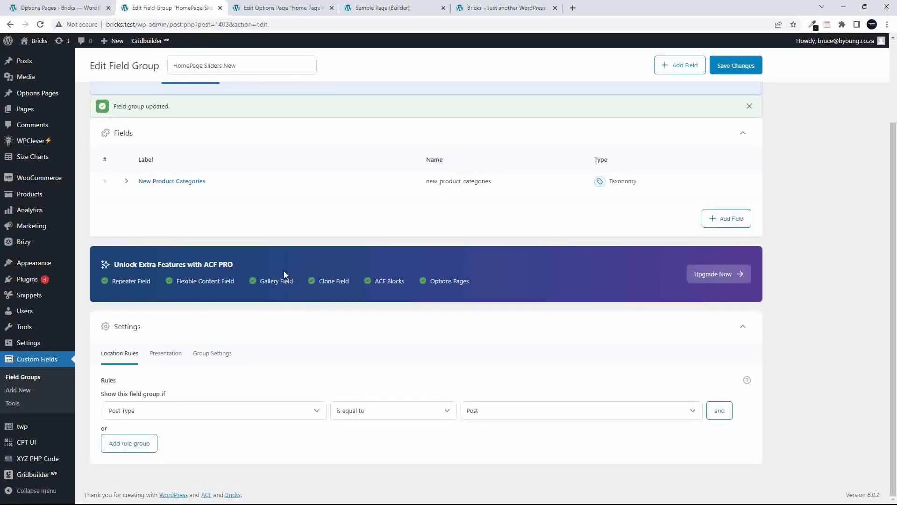
{"action": "left_click", "coordinate": [175, 415]}
{"action": "left_click", "coordinate": [175, 415]}
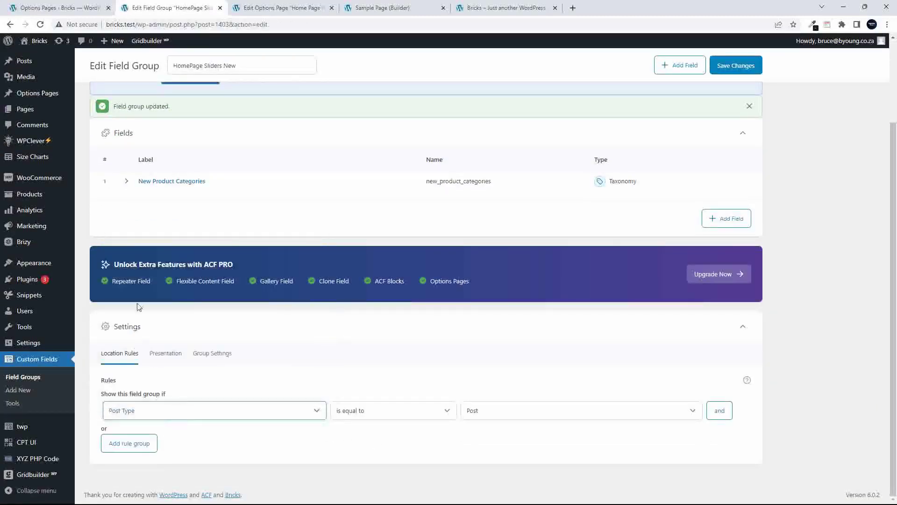
{"action": "left_click", "coordinate": [140, 411]}
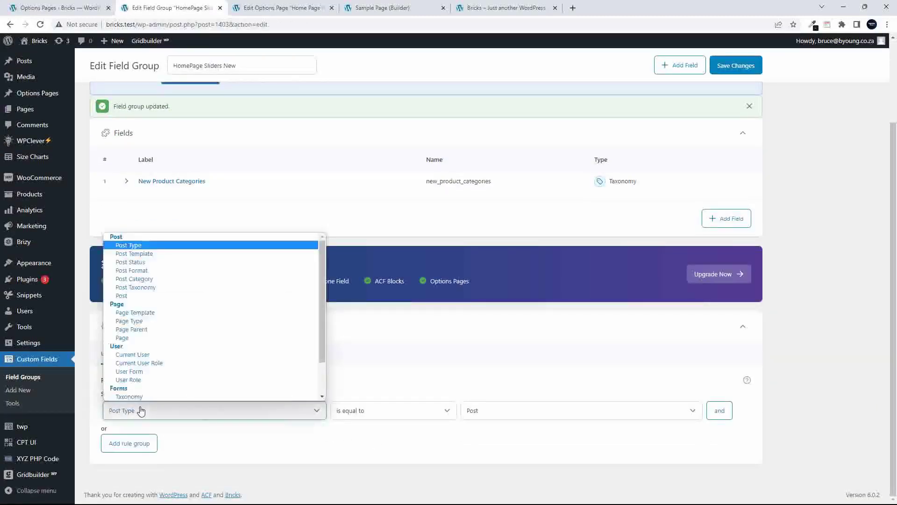
{"action": "left_click", "coordinate": [130, 297]}
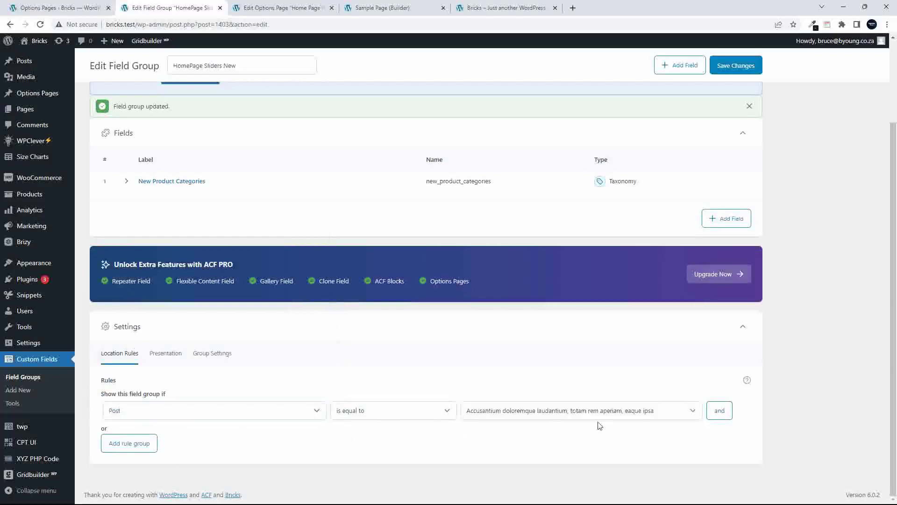
{"action": "left_click", "coordinate": [648, 416]}
{"action": "left_click_drag", "start_coordinate": [790, 260], "coordinate": [803, 335]}
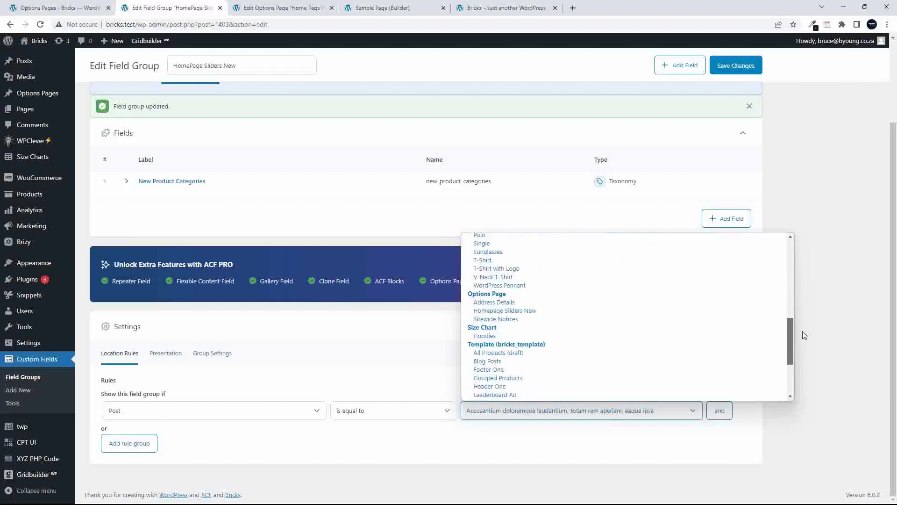
{"action": "scroll", "coordinate": [664, 309], "scroll_direction": "up", "scroll_amount": 5}
{"action": "left_click", "coordinate": [788, 331]}
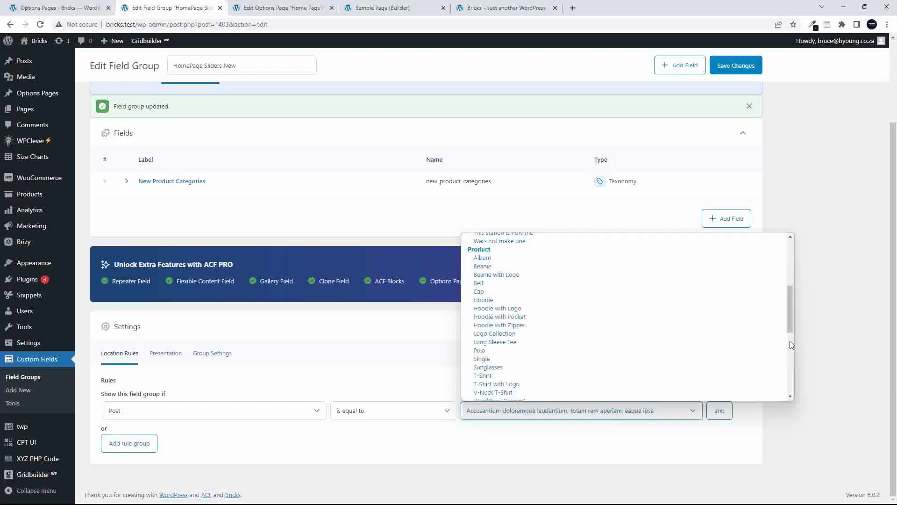
{"action": "left_click", "coordinate": [791, 345]}
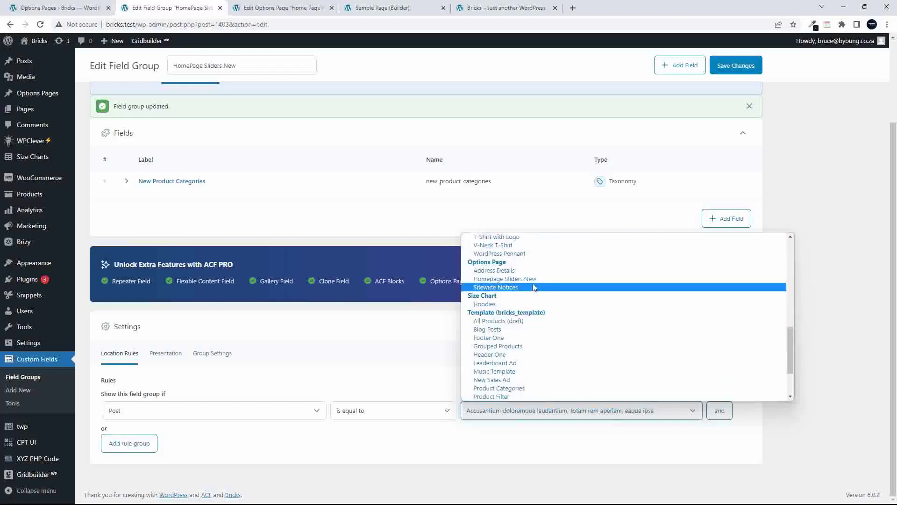
{"action": "left_click", "coordinate": [494, 280]}
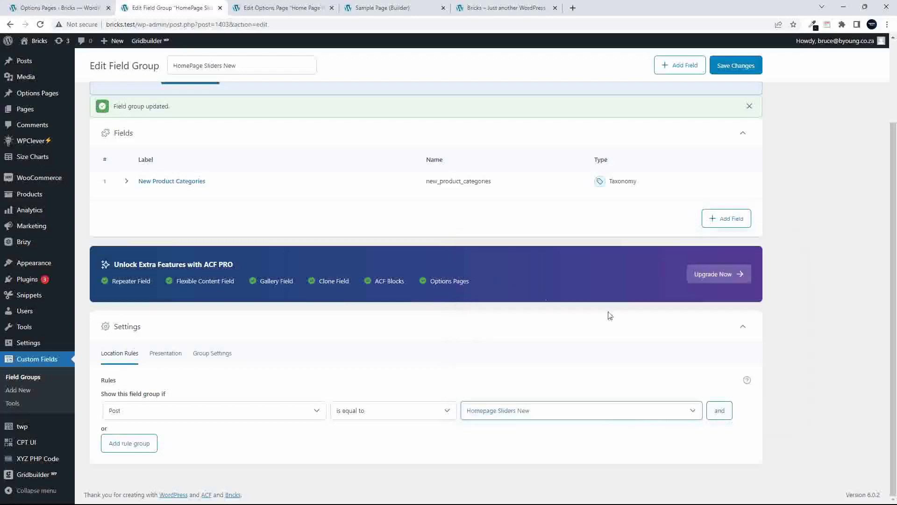
{"action": "left_click", "coordinate": [747, 69]}
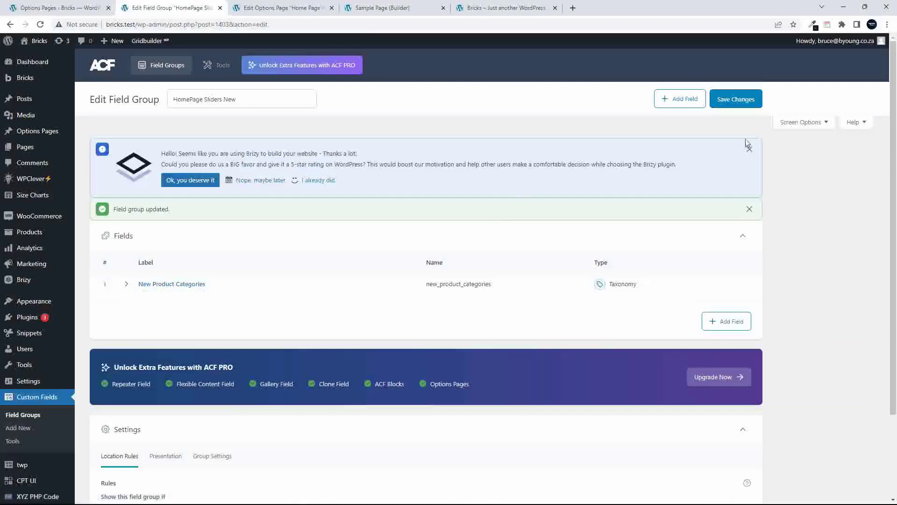
Step: Dismiss the Brizy review notice and open the Homepage Sliders New options page to check its category checkboxes
{"action": "left_click", "coordinate": [749, 148]}
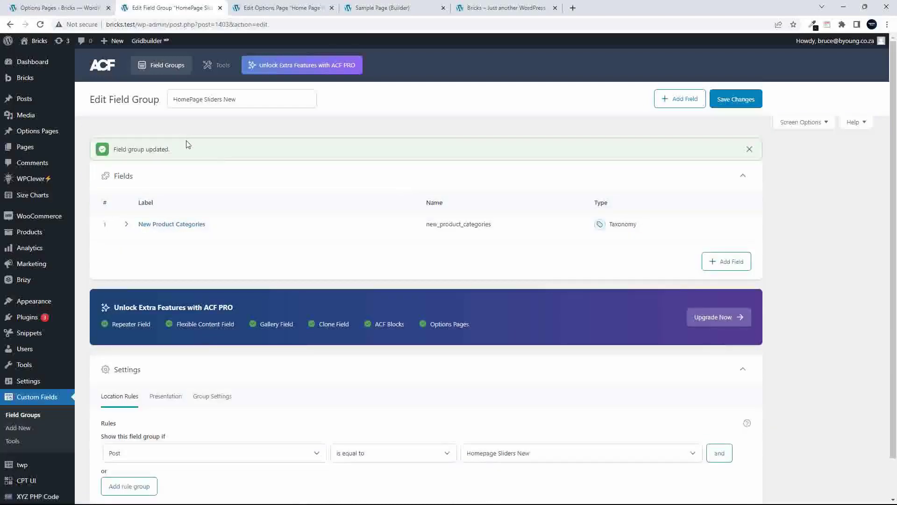
{"action": "left_click", "coordinate": [43, 132]}
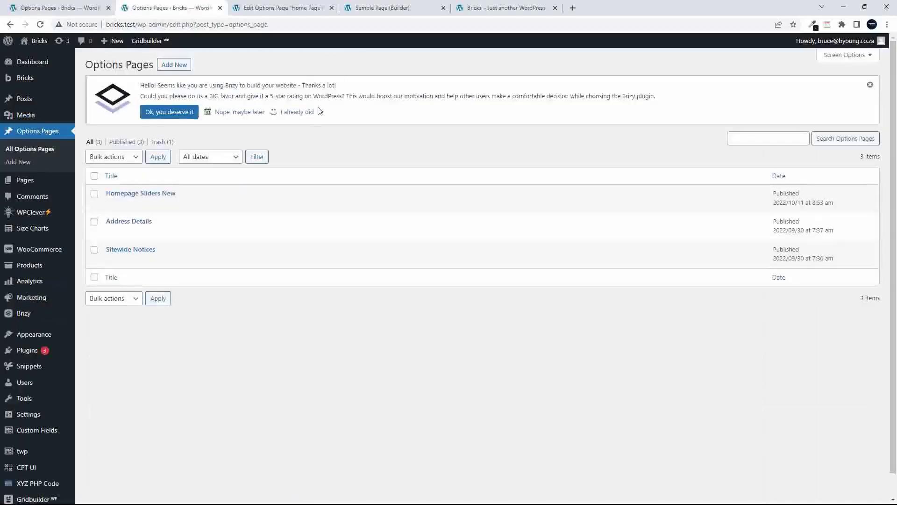
{"action": "left_click", "coordinate": [296, 112]}
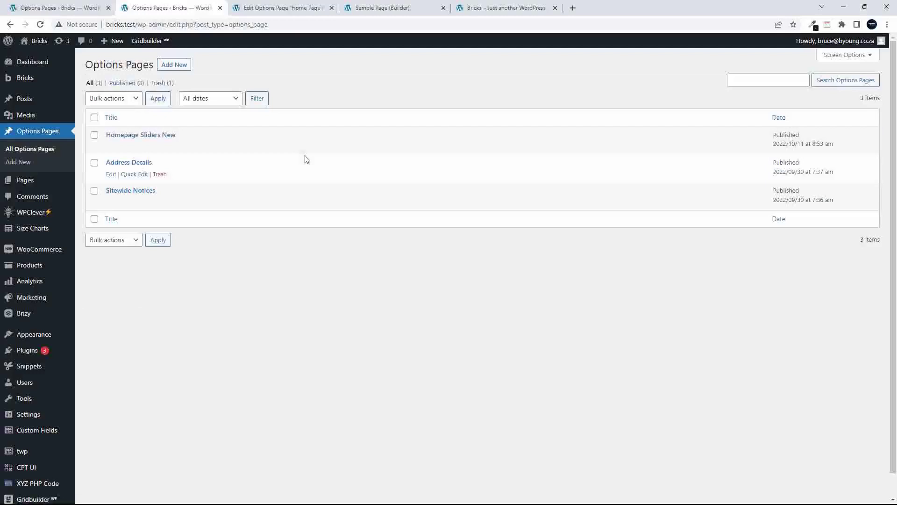
{"action": "left_click", "coordinate": [155, 136]}
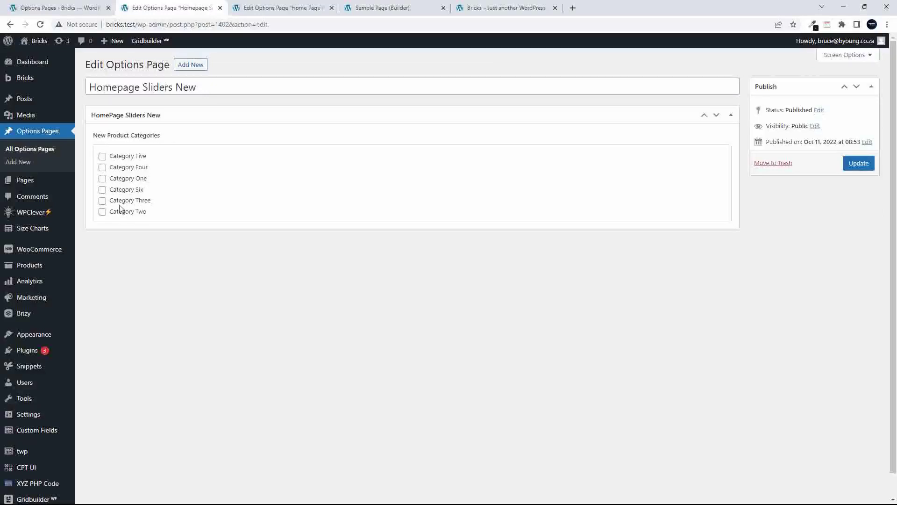
Step: Change the New Product Categories field's taxonomy to Category (product_cat) in the HomePage Sliders New field group and save it
{"action": "left_click", "coordinate": [33, 432]}
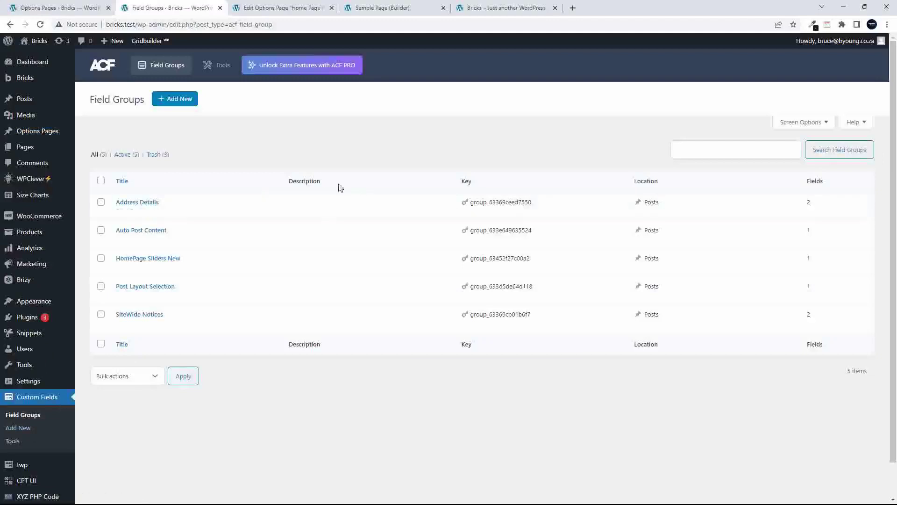
{"action": "left_click", "coordinate": [149, 260]}
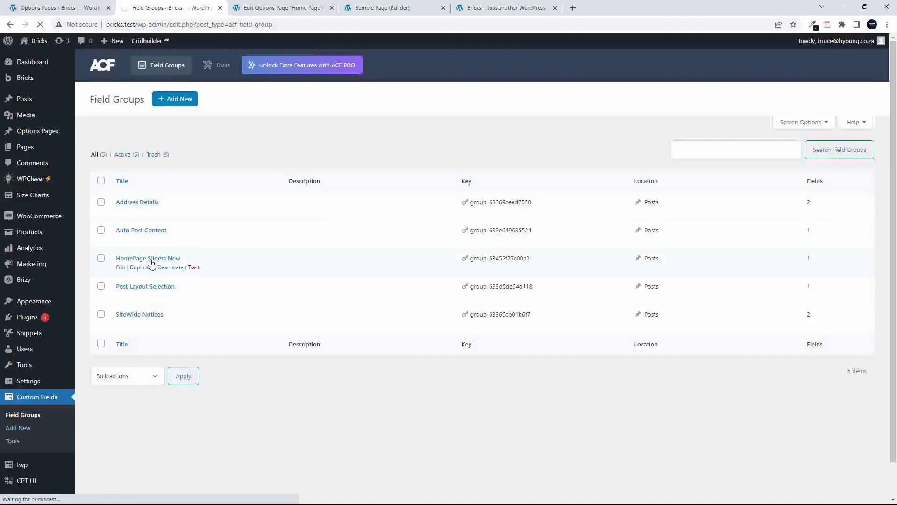
{"action": "scroll", "coordinate": [150, 215], "scroll_direction": "down", "scroll_amount": 1}
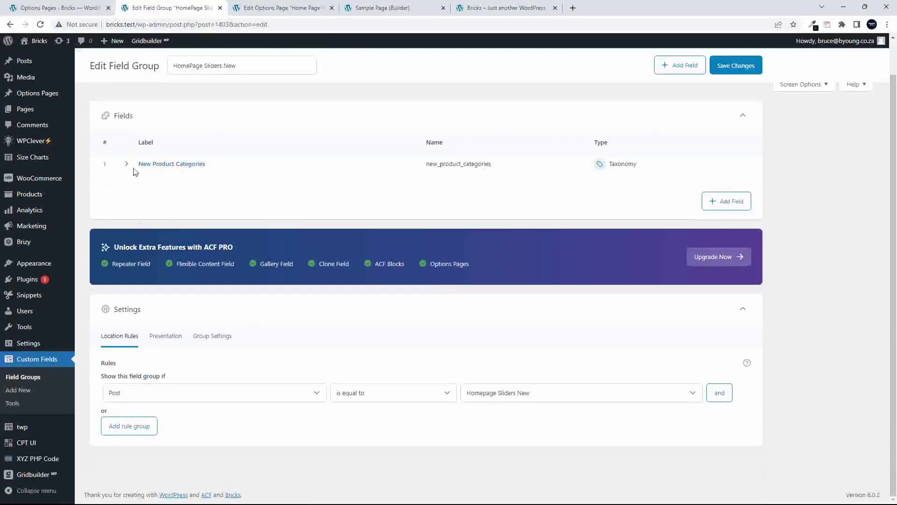
{"action": "left_click", "coordinate": [159, 166]}
{"action": "scroll", "coordinate": [271, 316], "scroll_direction": "down", "scroll_amount": 3}
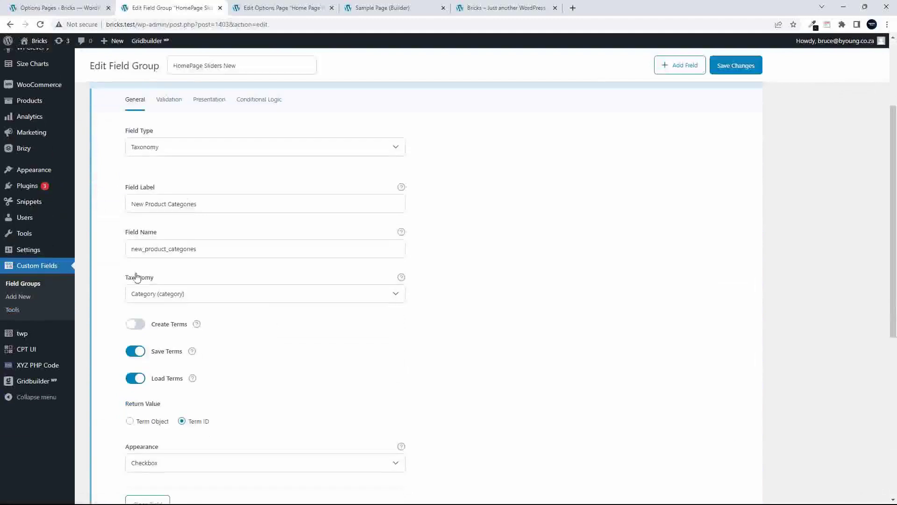
{"action": "left_click", "coordinate": [166, 295]}
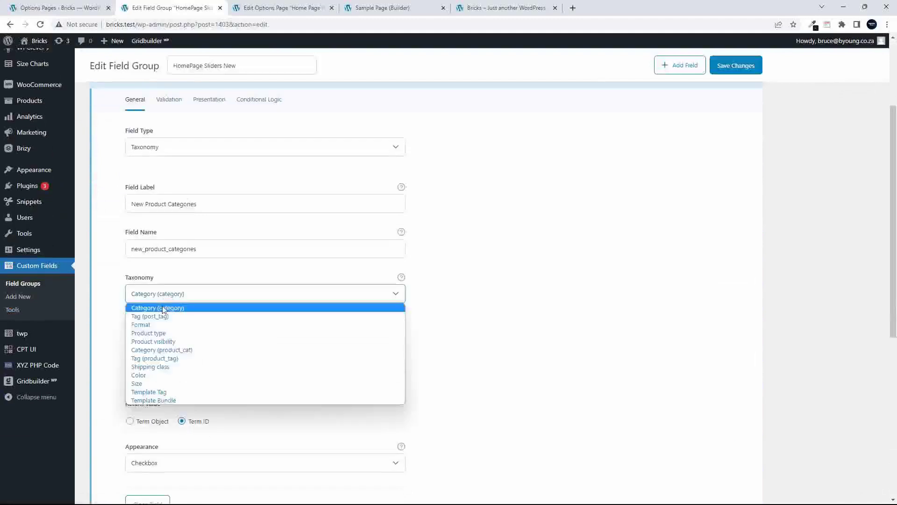
{"action": "left_click", "coordinate": [203, 350]}
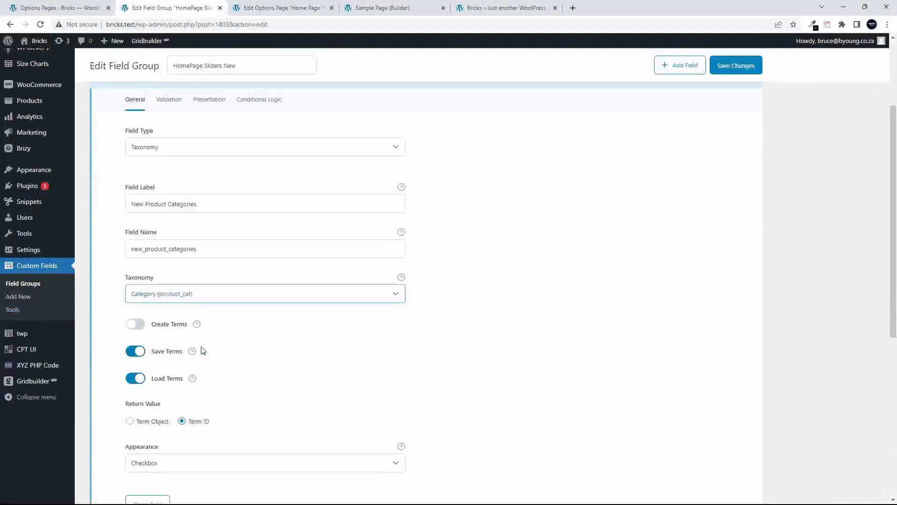
{"action": "left_click", "coordinate": [736, 71]}
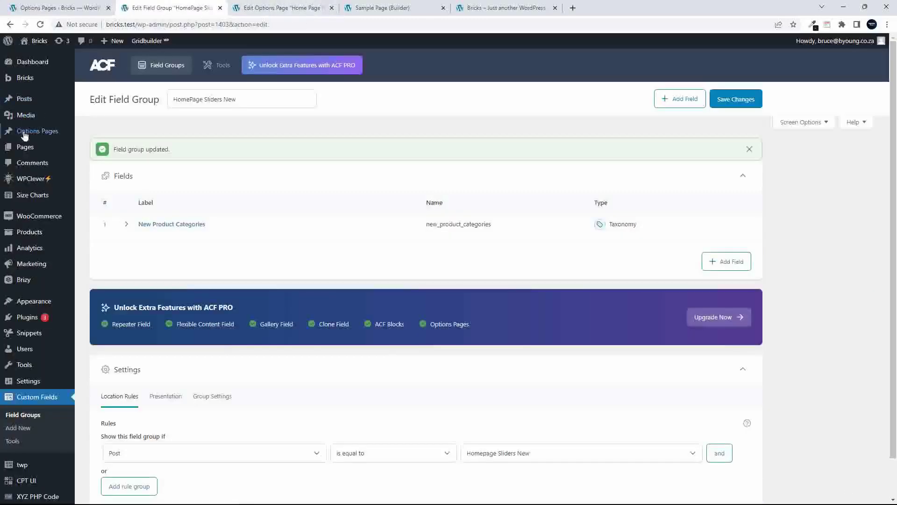
Step: Open the Homepage Sliders New options page to check its product category checkboxes
{"action": "mouse_move", "coordinate": [32, 133]}
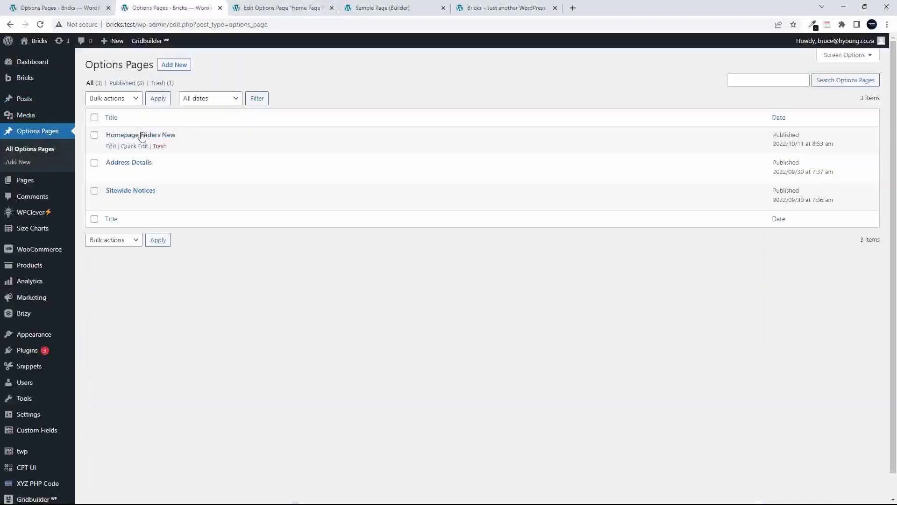
{"action": "left_click", "coordinate": [142, 135]}
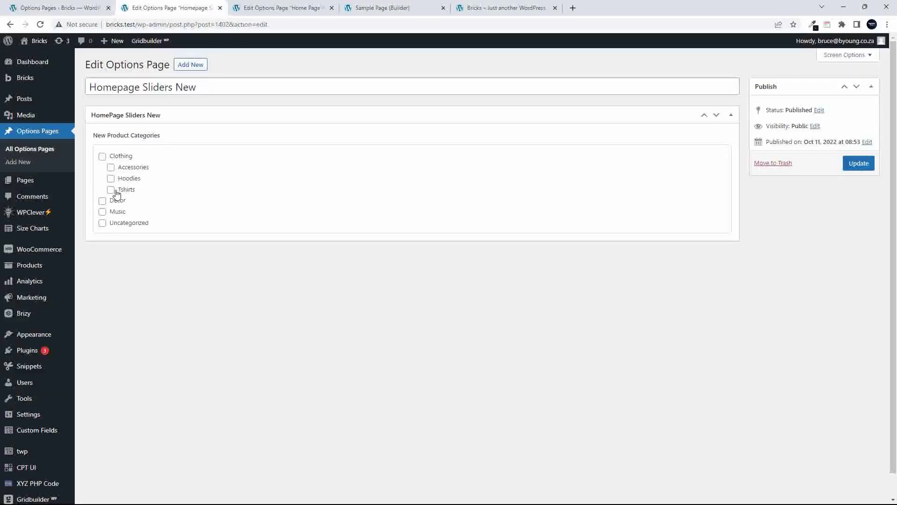
Step: Switch to the Sample Page builder, reload it, and open the query loop settings of Slide 1 in the product price slider's first container
{"action": "key", "text": "ctrl+4"}
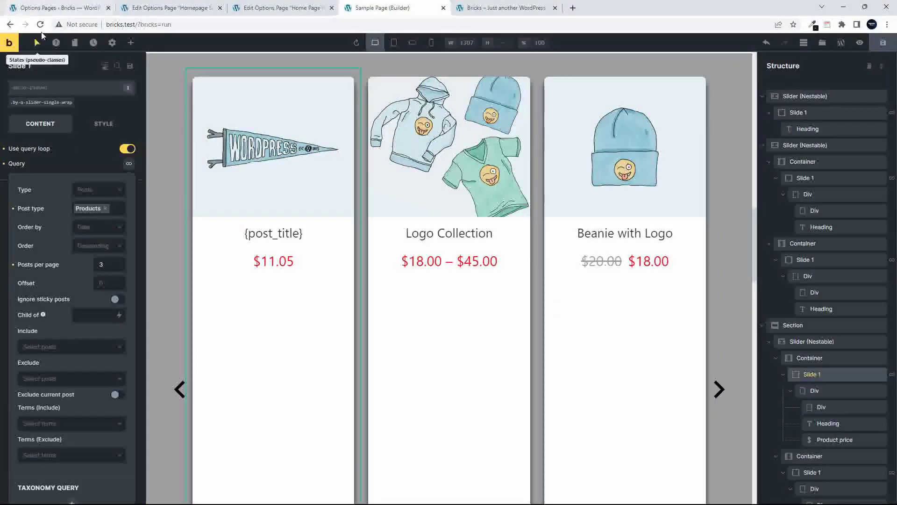
{"action": "left_click", "coordinate": [9, 25]}
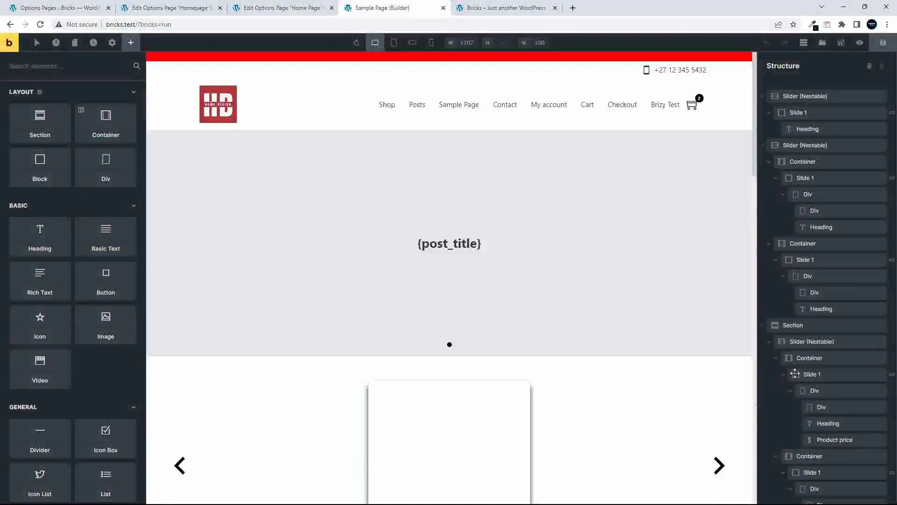
{"action": "left_click", "coordinate": [815, 374]}
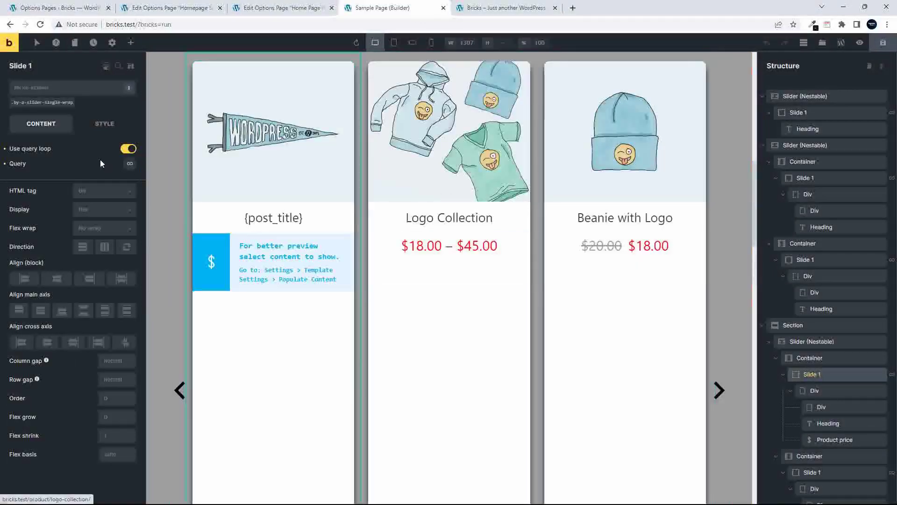
{"action": "left_click", "coordinate": [133, 166]}
Step: Add a taxonomy query to Slide 1's loop with taxonomy Product categories (Product) and field term_taxonomy_id
{"action": "scroll", "coordinate": [66, 293], "scroll_direction": "down", "scroll_amount": 4}
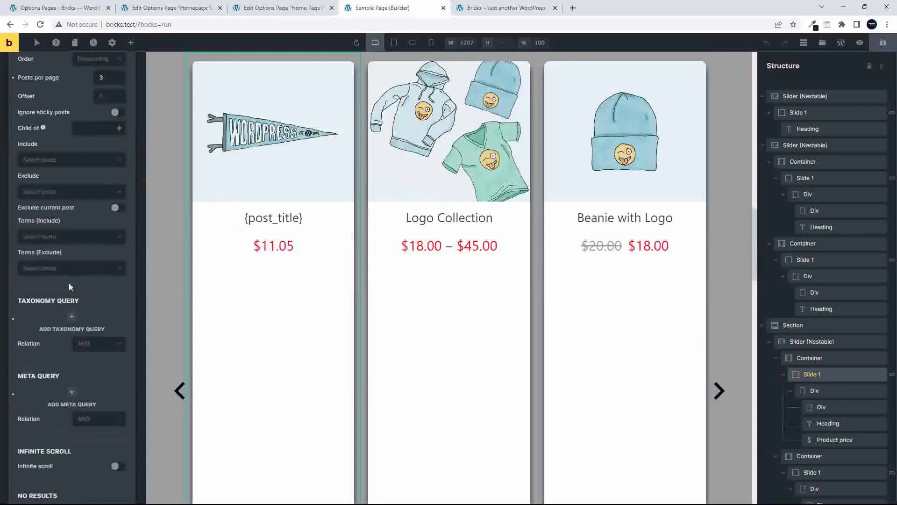
{"action": "scroll", "coordinate": [89, 273], "scroll_direction": "down", "scroll_amount": 1}
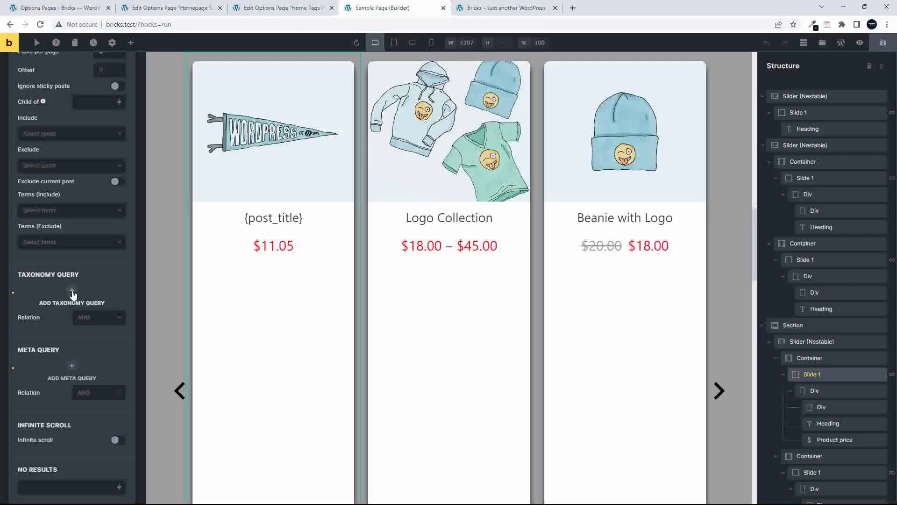
{"action": "left_click", "coordinate": [73, 297]}
{"action": "left_click", "coordinate": [69, 334]}
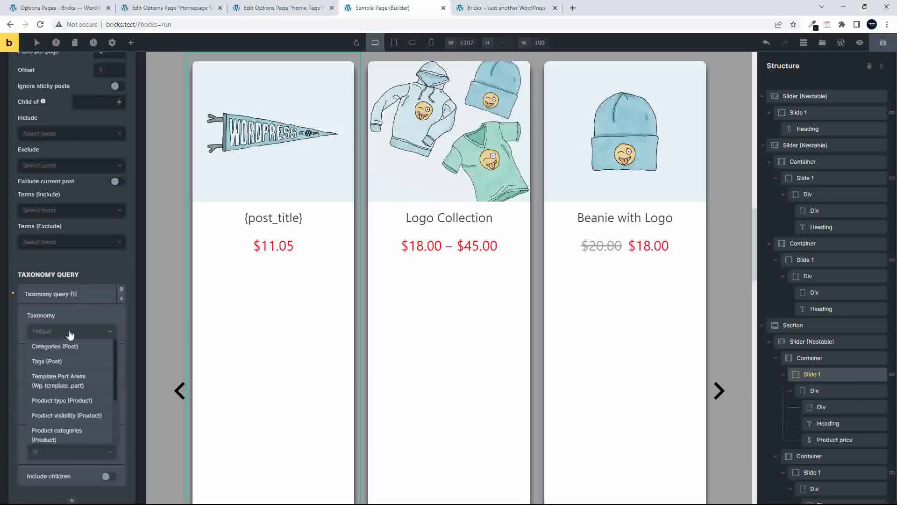
{"action": "left_click", "coordinate": [71, 431]}
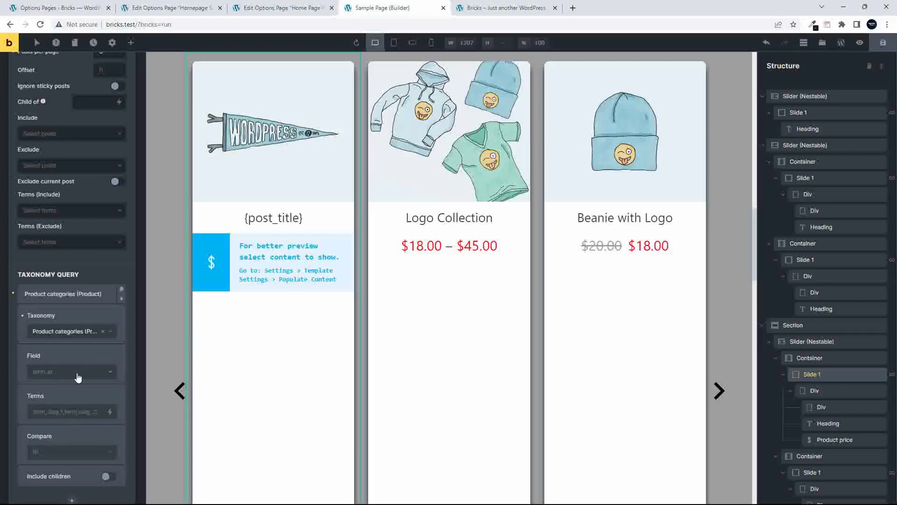
{"action": "left_click", "coordinate": [77, 377]}
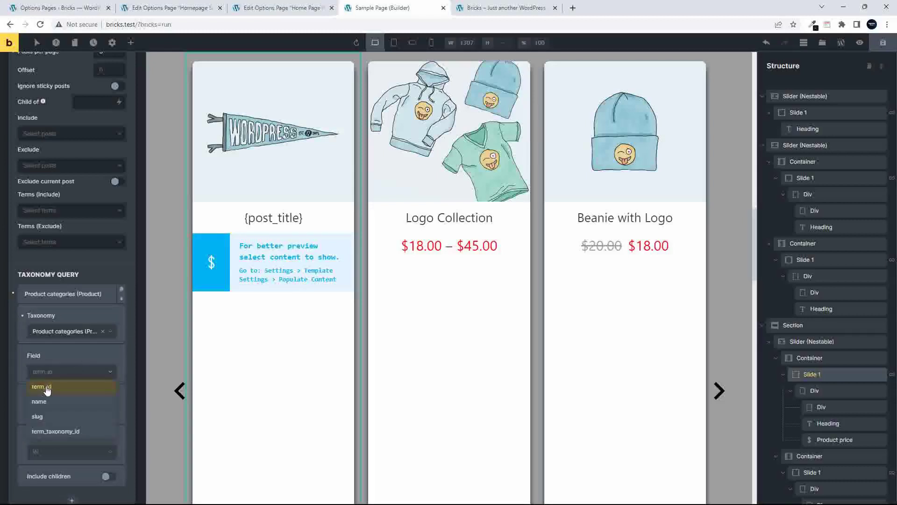
{"action": "left_click", "coordinate": [71, 433]}
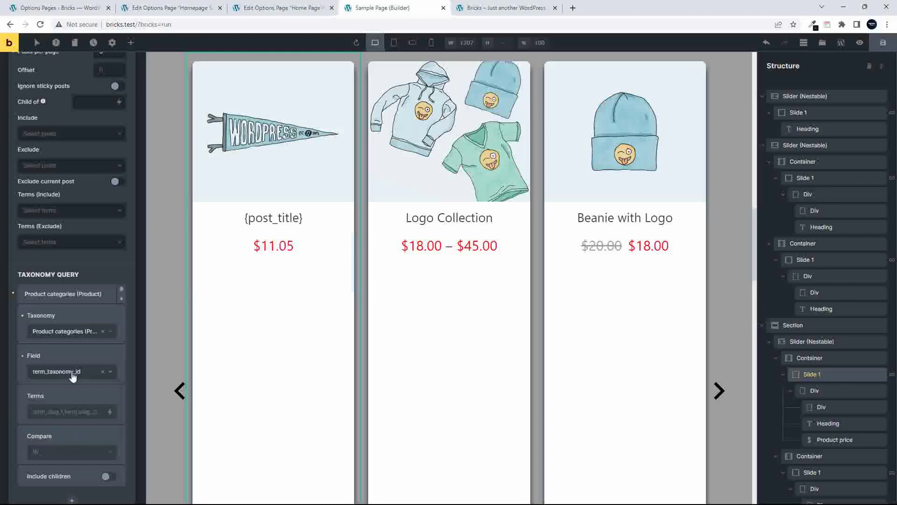
Step: Set the taxonomy query's terms to the New Product Categories dynamic data tag
{"action": "left_click", "coordinate": [109, 413]}
{"action": "scroll", "coordinate": [103, 463], "scroll_direction": "down", "scroll_amount": 10}
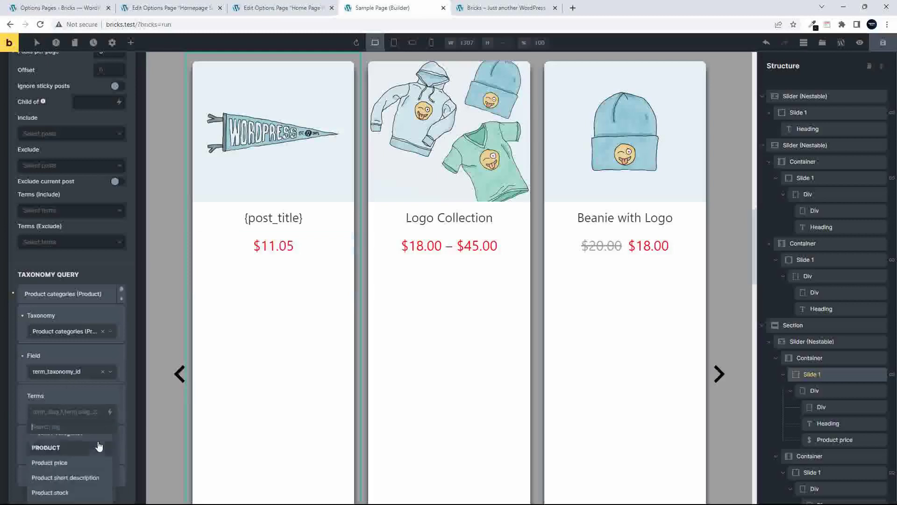
{"action": "scroll", "coordinate": [131, 439], "scroll_direction": "down", "scroll_amount": 5}
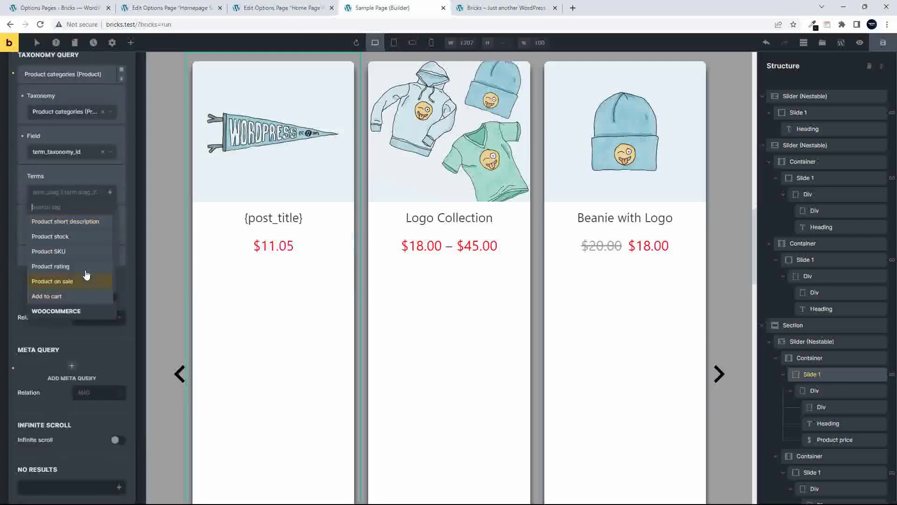
{"action": "scroll", "coordinate": [85, 270], "scroll_direction": "down", "scroll_amount": 3}
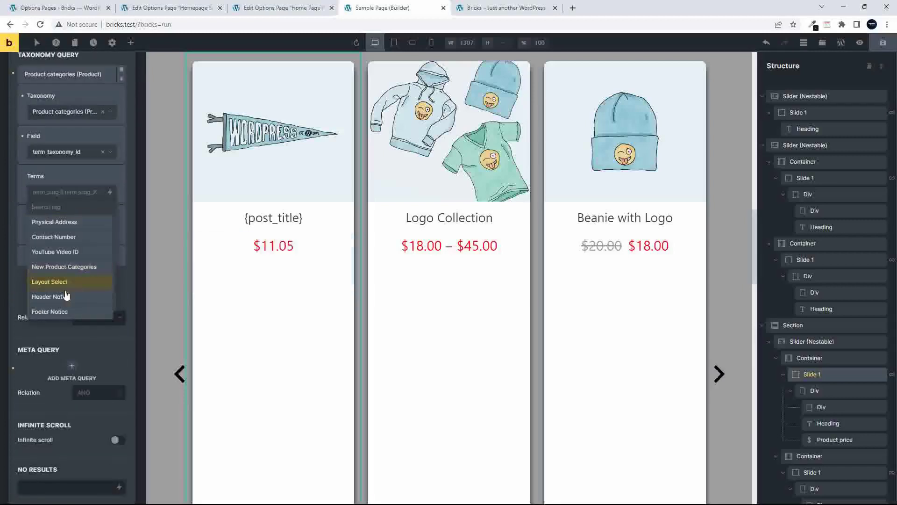
{"action": "left_click", "coordinate": [48, 267]}
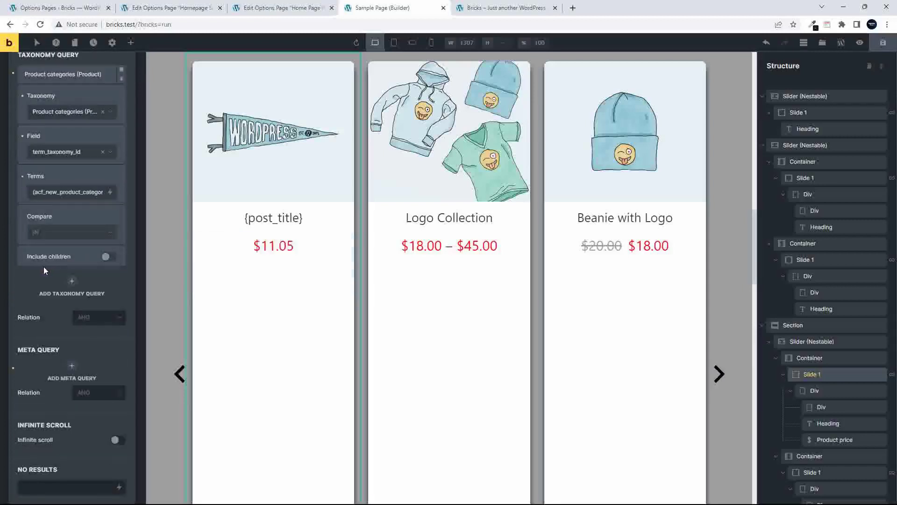